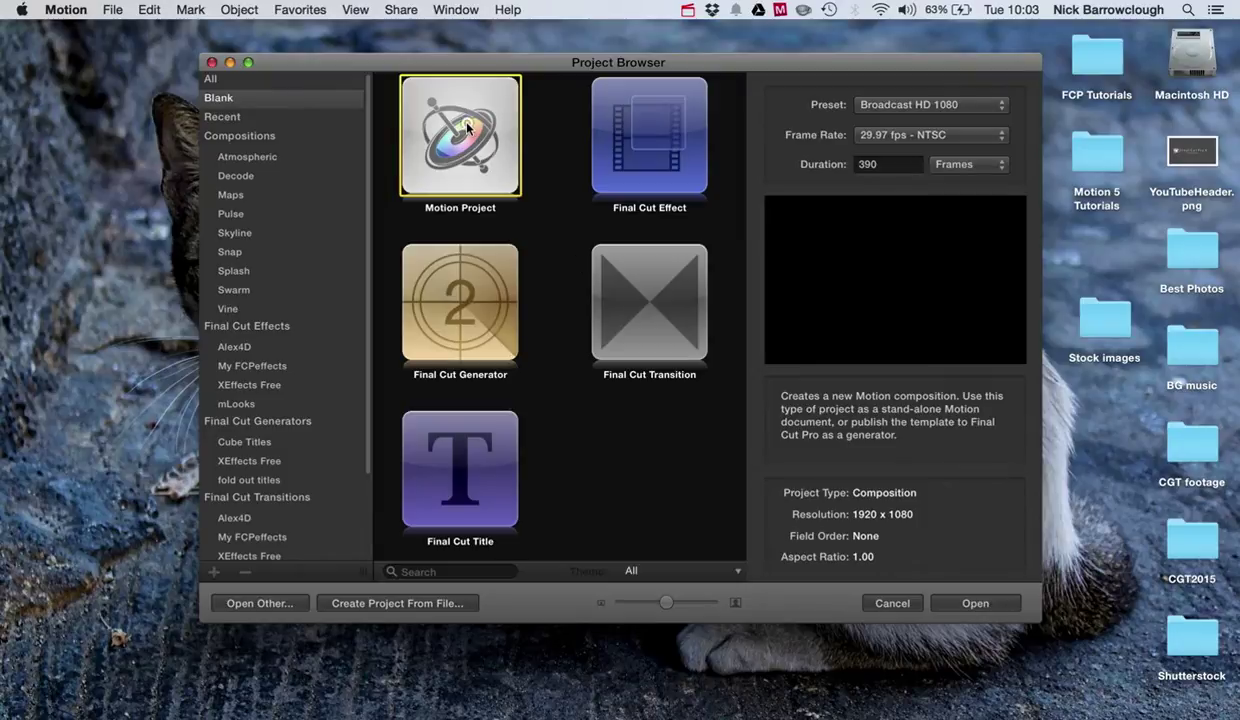
# - Create a new Motion Project with the Broadcast HD 1080 preset at 30 fps
pyautogui.click(925, 106)
pyautogui.click(945, 104)
pyautogui.click(943, 140)
pyautogui.click(960, 140)
pyautogui.click(930, 136)
pyautogui.click(930, 150)
pyautogui.click(984, 608)
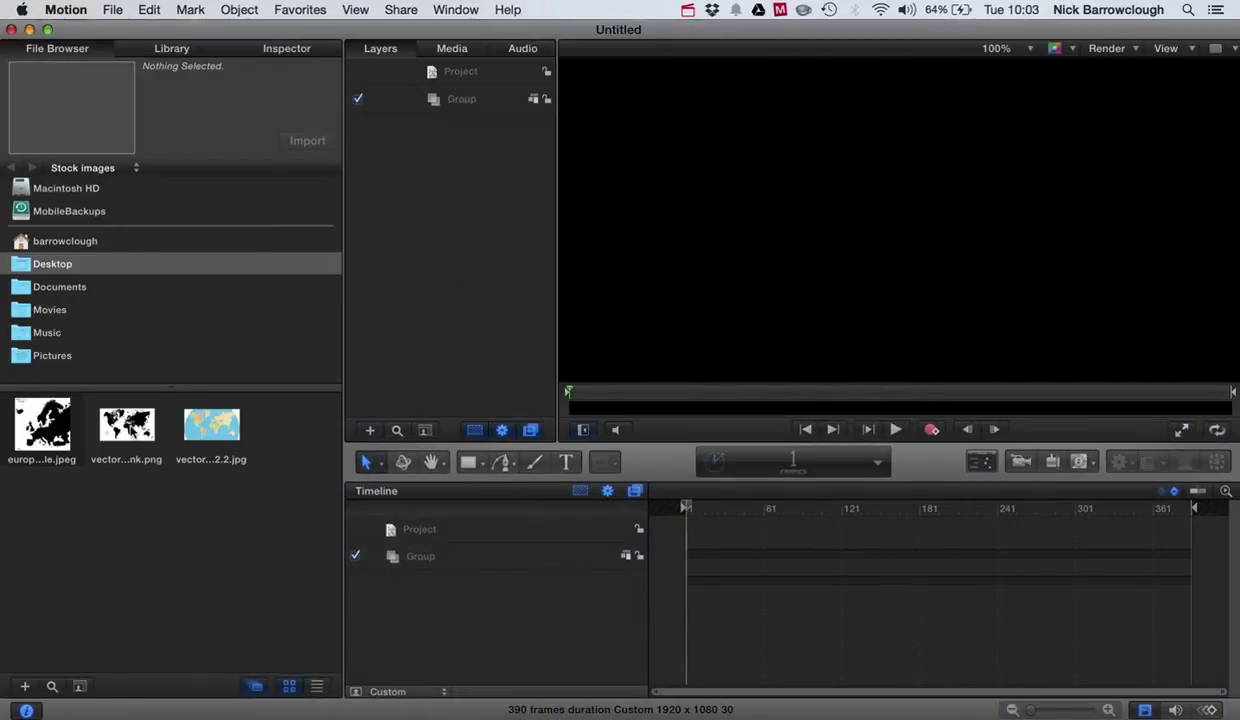
# - Fit the viewer and drop vector-world-map-v2.2-blank.png onto the canvas as a layer in Group
pyautogui.click(126, 420)
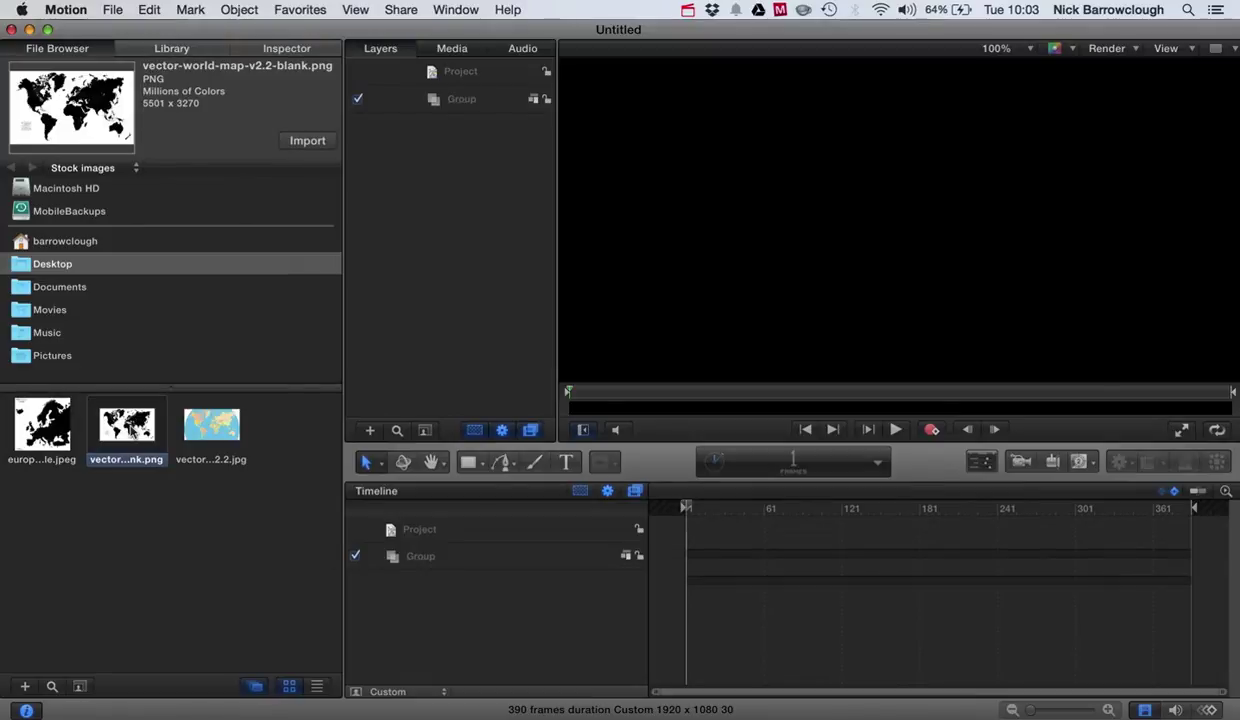
pyautogui.click(999, 48)
pyautogui.click(1019, 67)
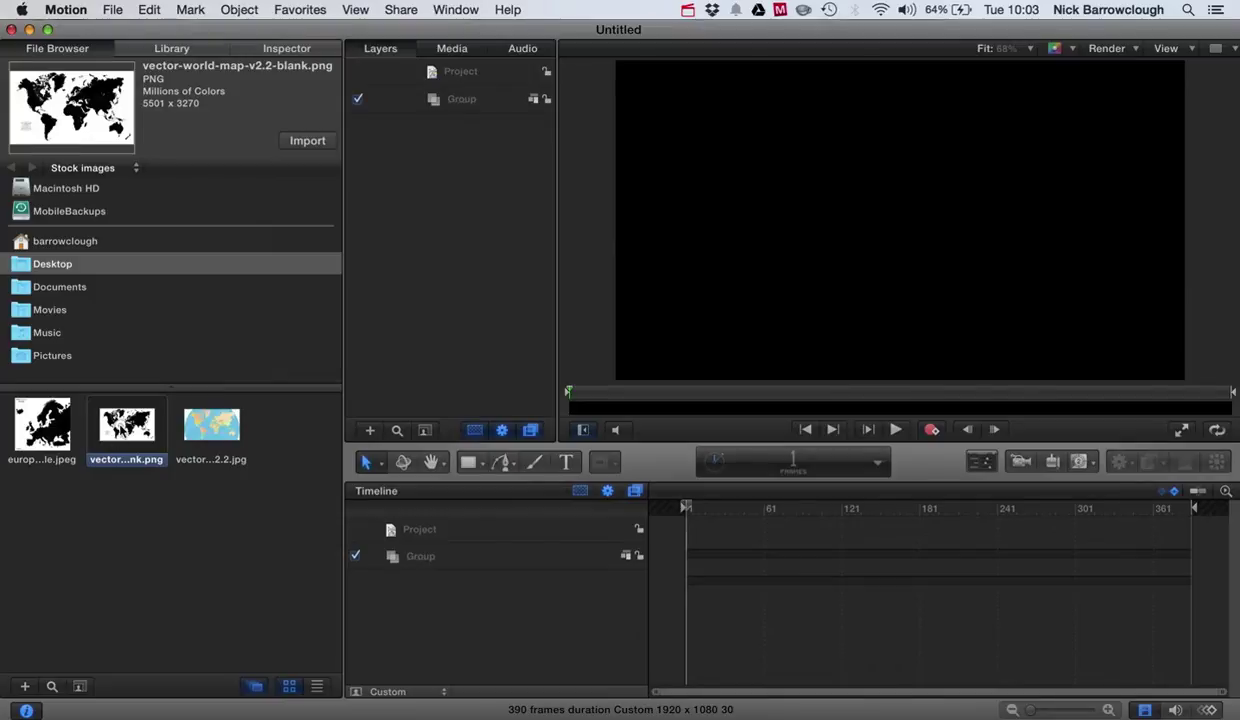
pyautogui.moveTo(112, 410); pyautogui.dragTo(902, 220)
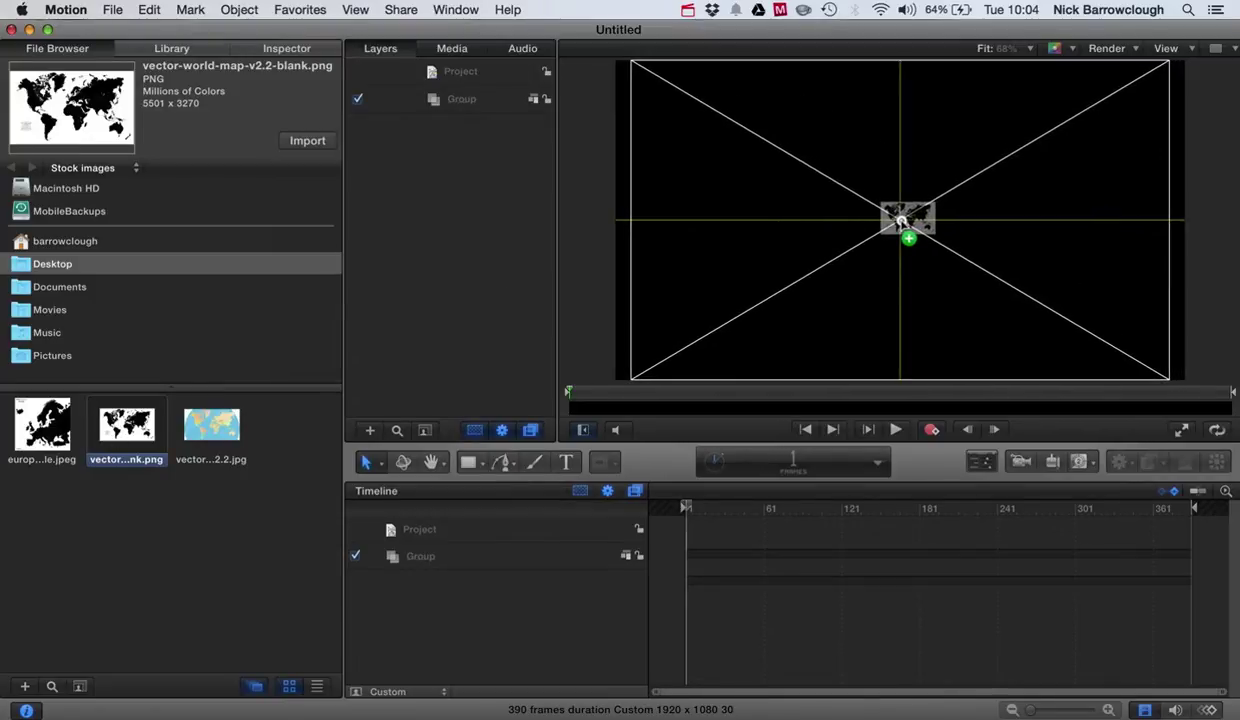
pyautogui.moveTo(901, 221)
pyautogui.mouseDown()
pyautogui.moveTo(922, 199)
pyautogui.moveTo(850, 205)
pyautogui.moveTo(939, 157)
pyautogui.moveTo(858, 194)
pyautogui.moveTo(861, 144)
pyautogui.moveTo(969, 111)
pyautogui.moveTo(949, 200)
pyautogui.moveTo(902, 197)
pyautogui.moveTo(900, 217)
pyautogui.mouseUp()
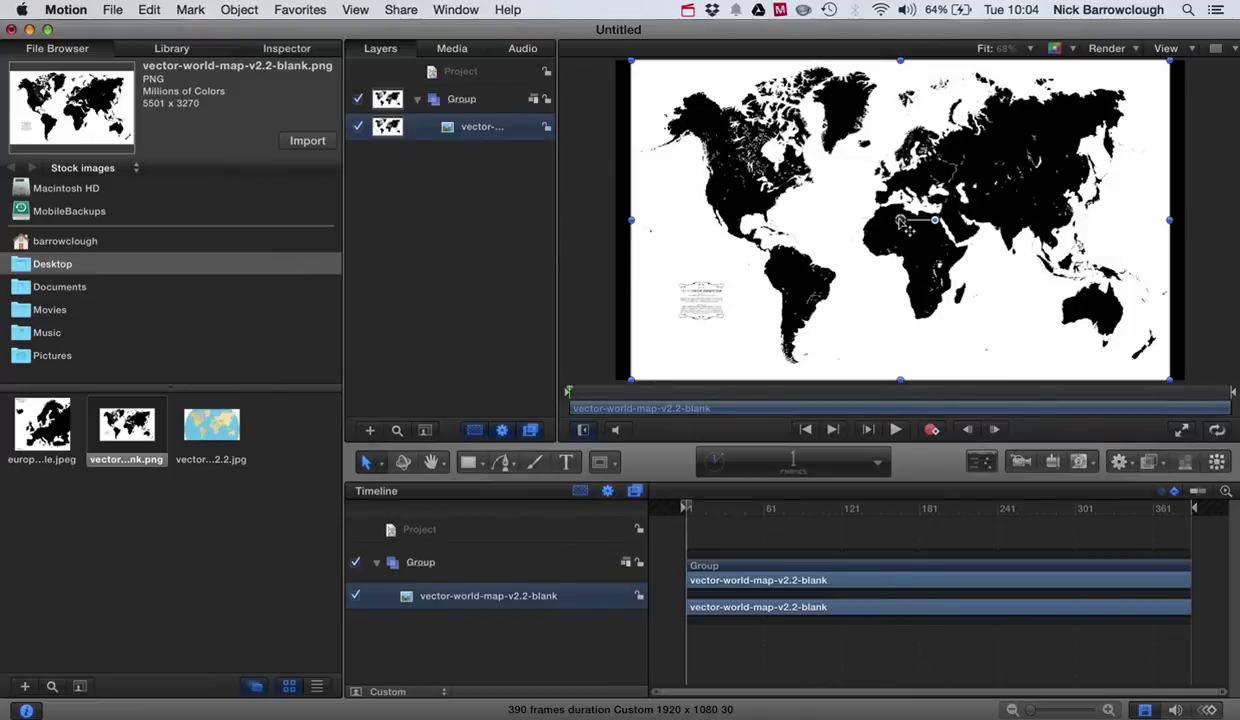
pyautogui.click(1224, 243)
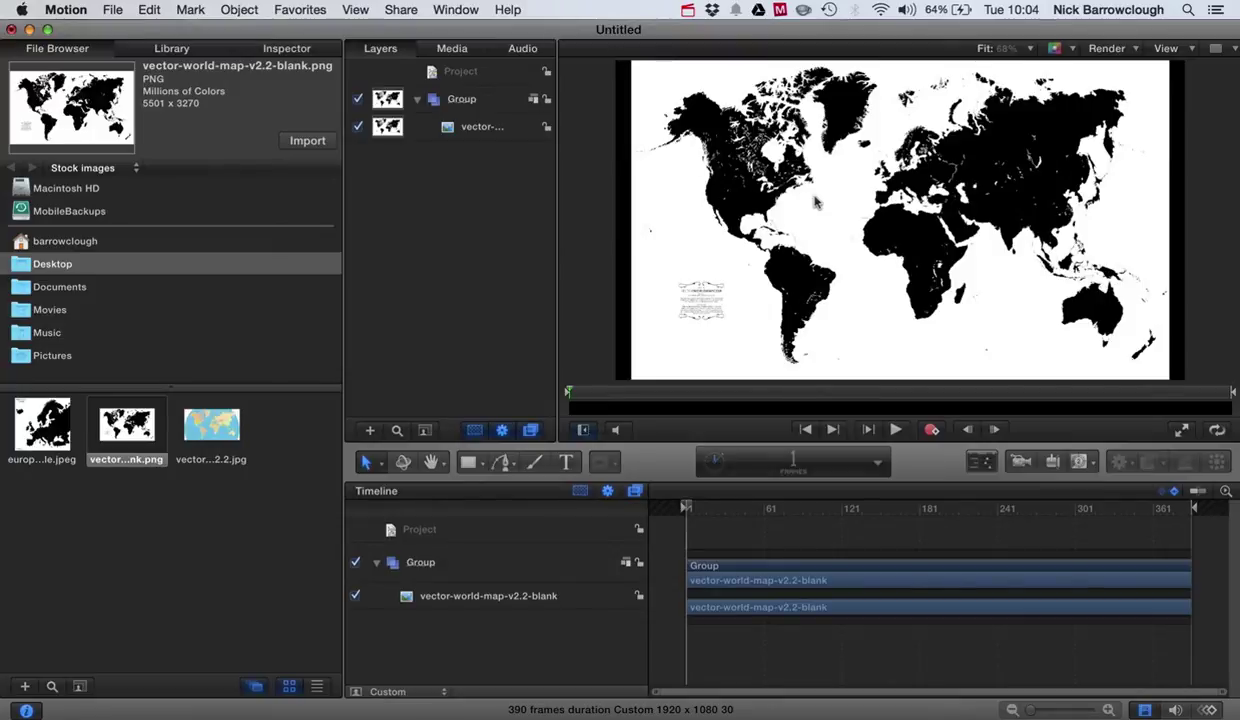
# - Apply the Color Correction Colorize filter to the world map, toggling it off and on to compare
pyautogui.click(190, 52)
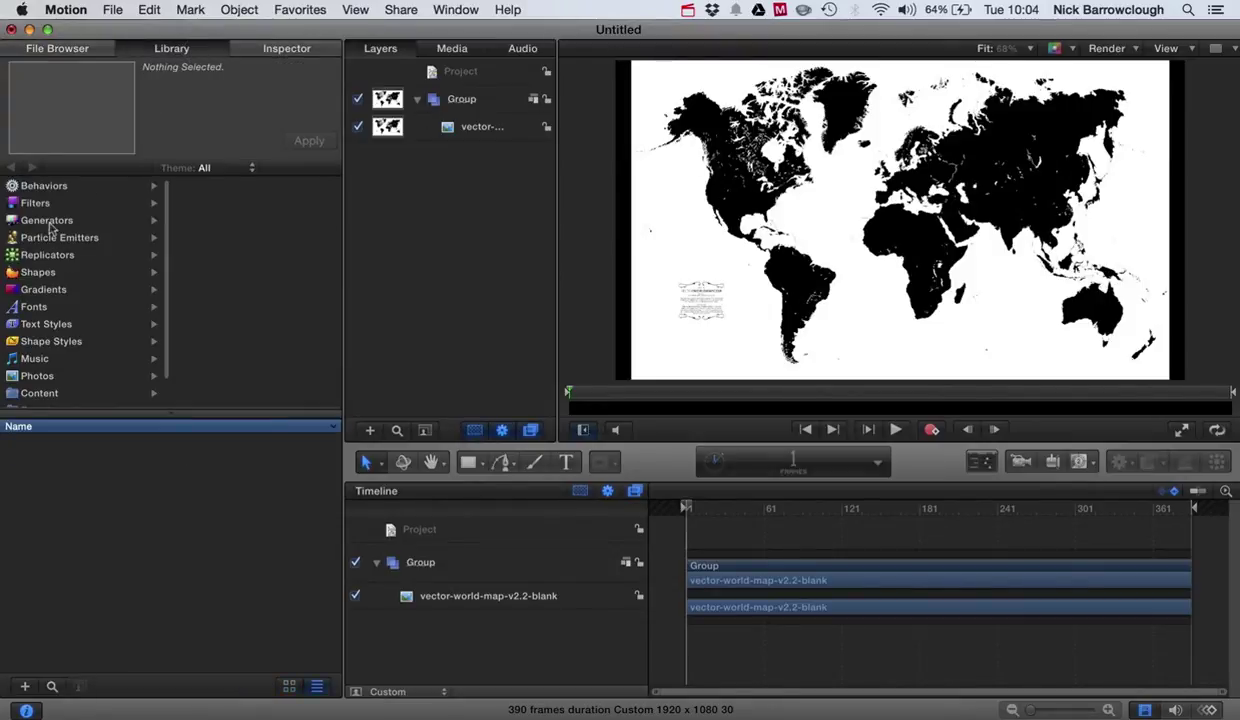
pyautogui.click(40, 202)
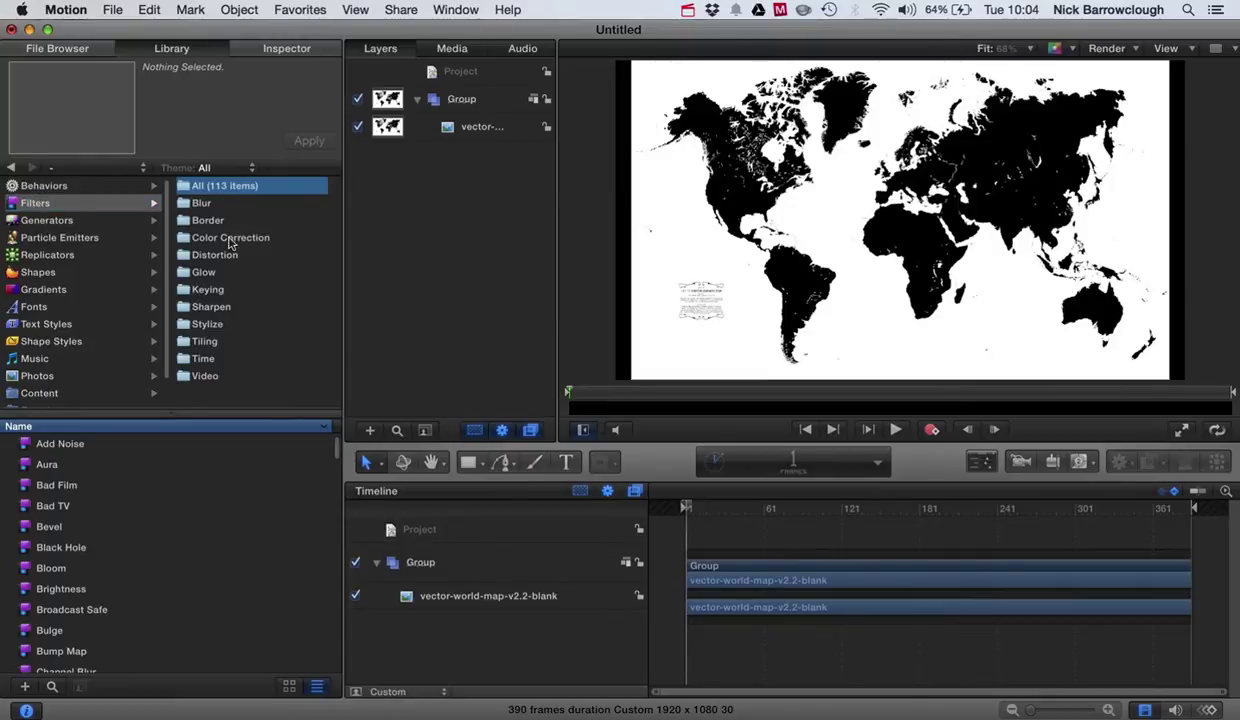
pyautogui.click(230, 240)
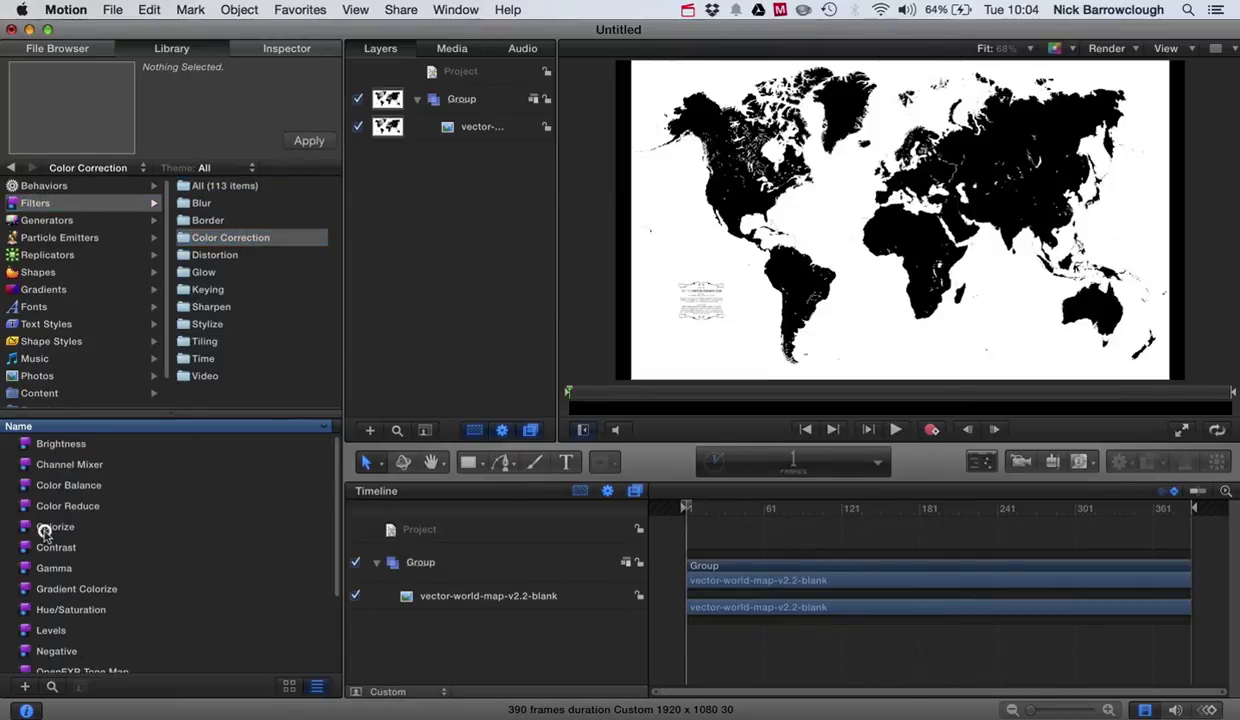
pyautogui.click(44, 528)
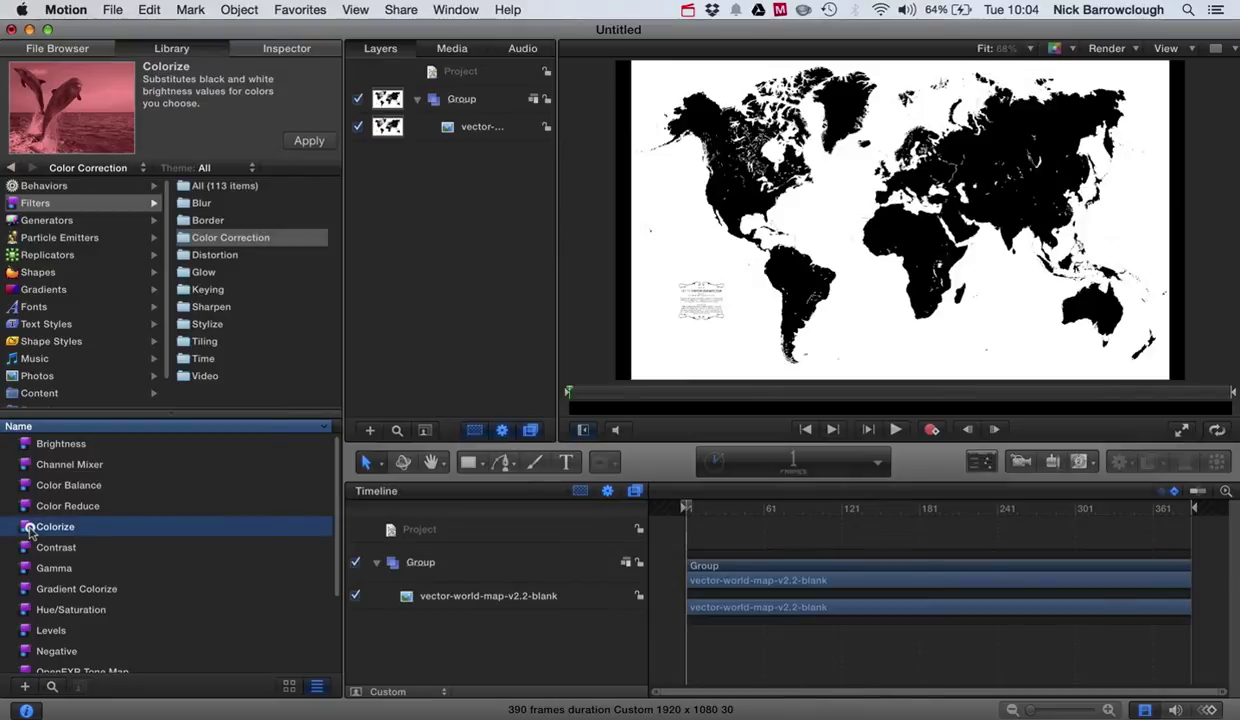
pyautogui.moveTo(30, 530); pyautogui.dragTo(395, 128)
pyautogui.click(357, 151)
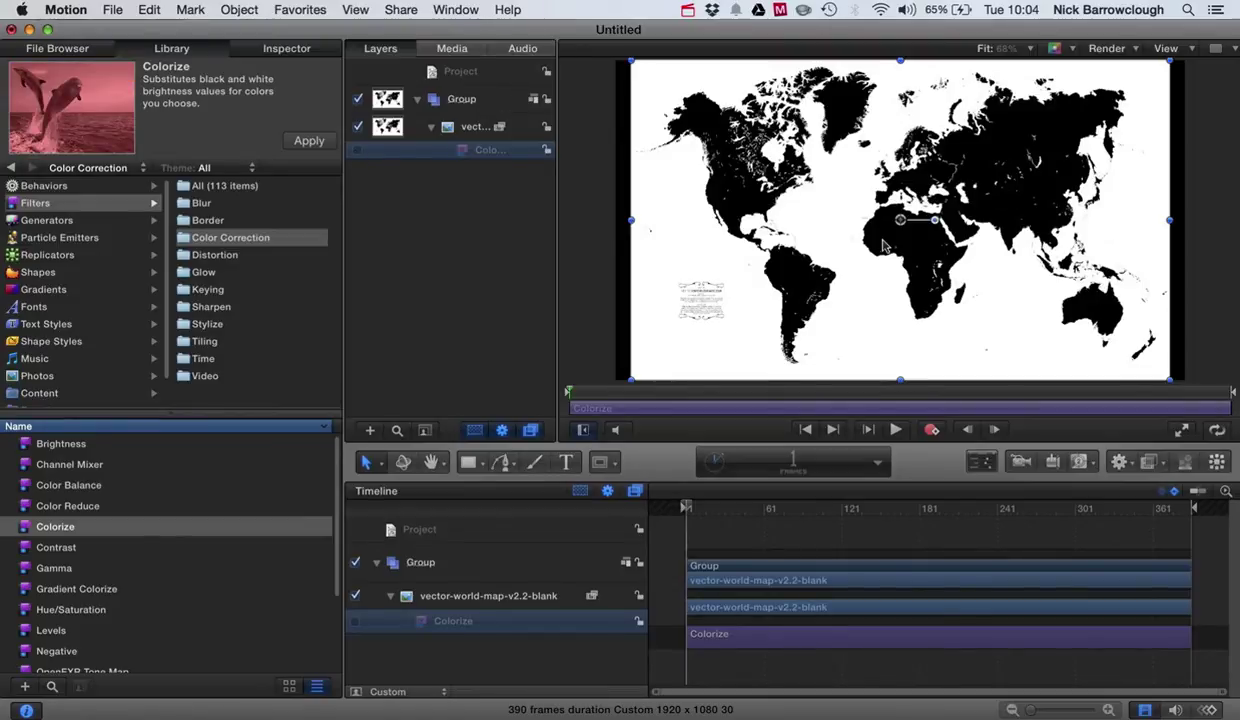
pyautogui.click(357, 151)
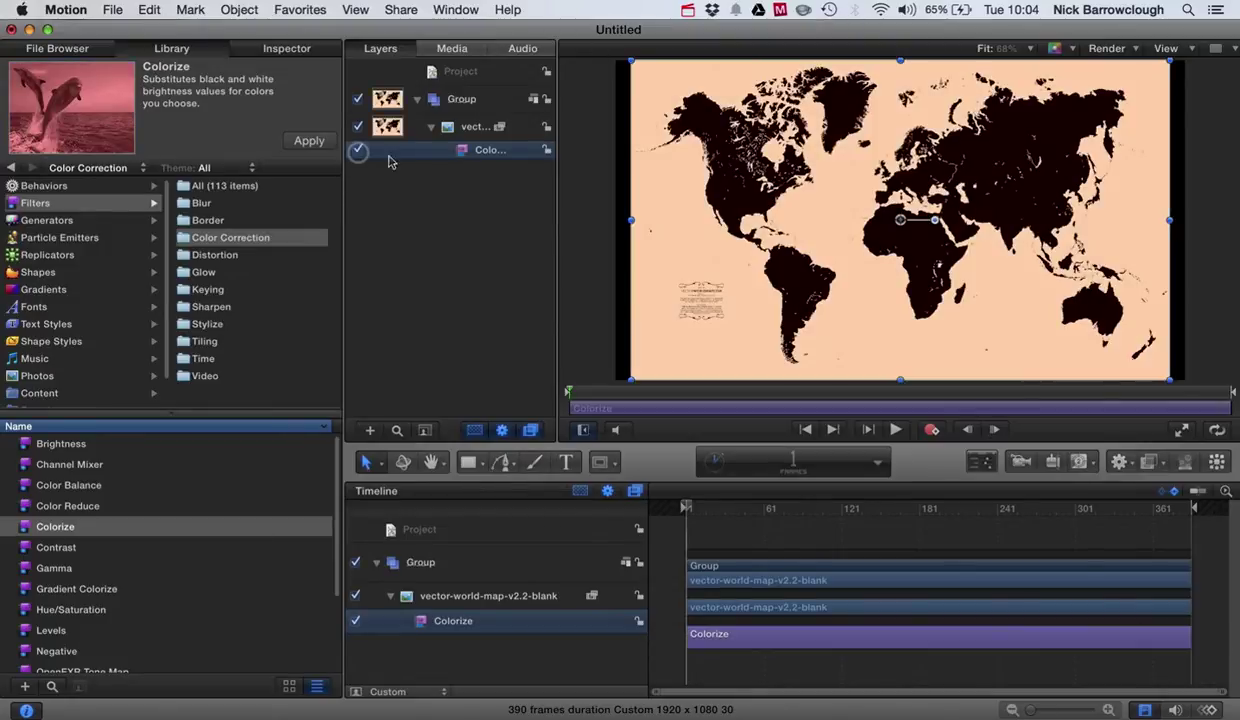
# - Set the Colorize filter's Remap Black colour to blue so the continents turn blue
pyautogui.click(280, 50)
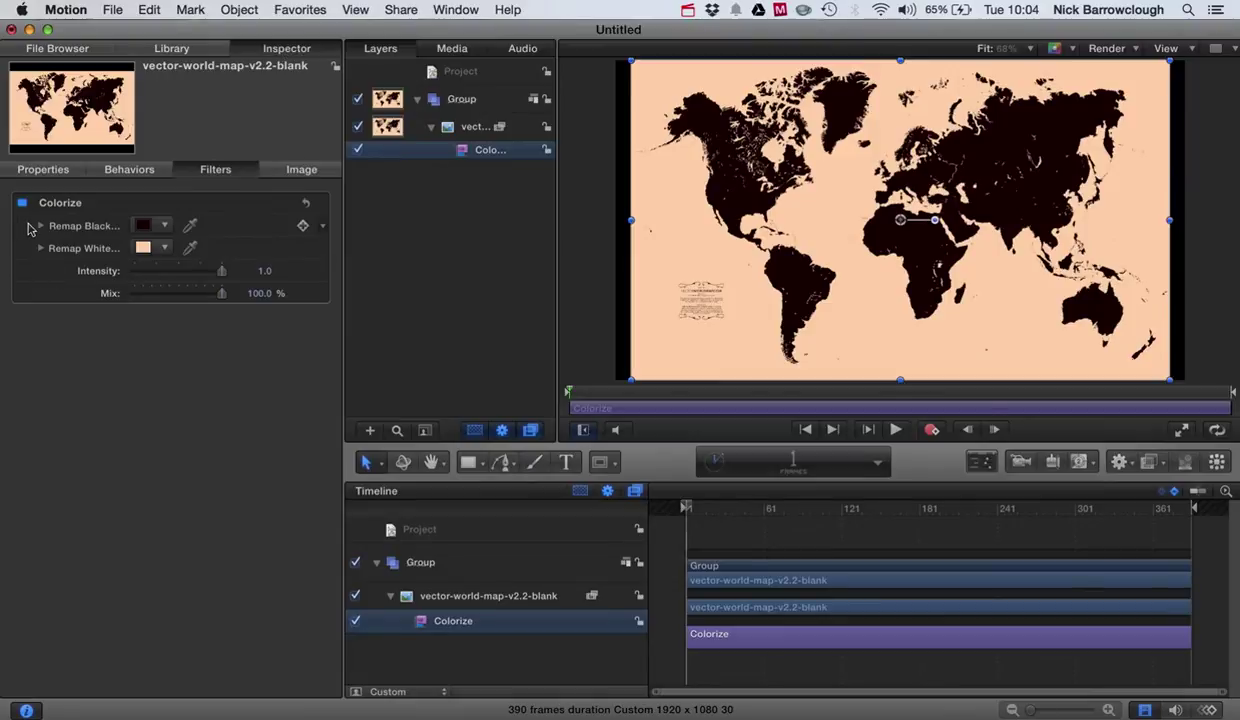
pyautogui.click(41, 226)
pyautogui.click(41, 226)
pyautogui.click(41, 248)
pyautogui.click(41, 248)
pyautogui.click(163, 225)
pyautogui.click(250, 268)
pyautogui.moveTo(250, 268); pyautogui.dragTo(240, 334)
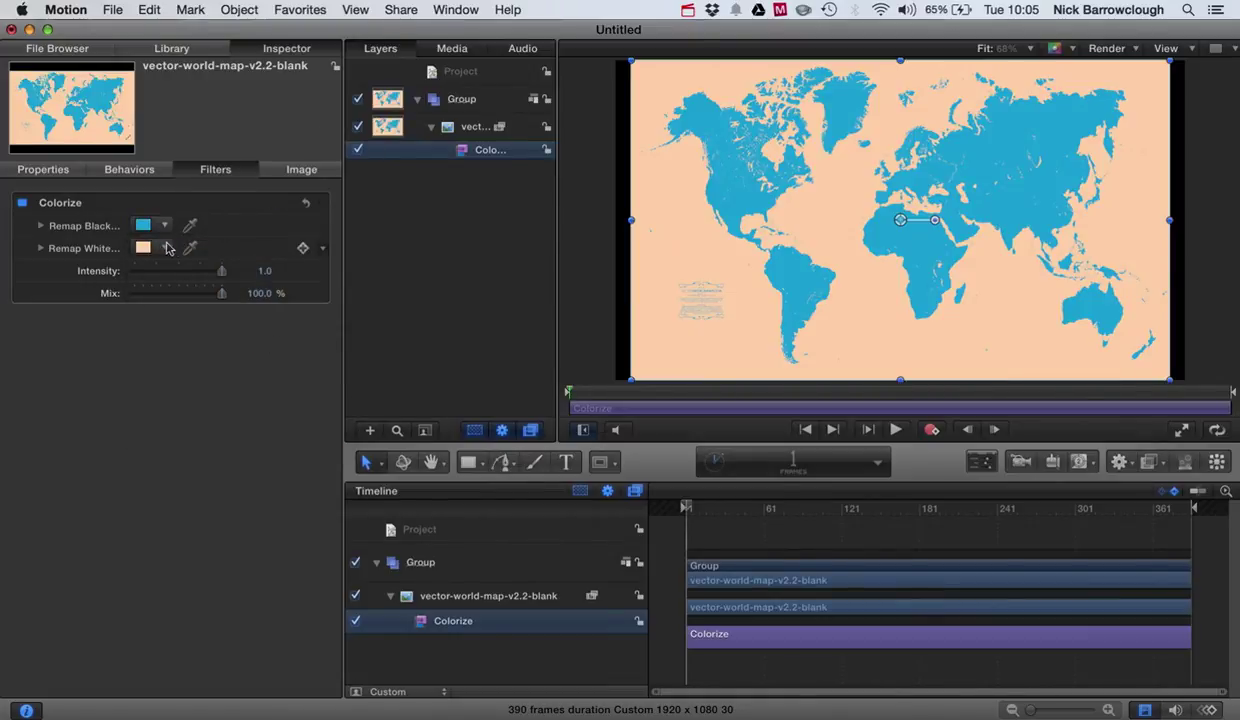
# - Set Remap White to a very pale blue tint for the map background
pyautogui.click(146, 249)
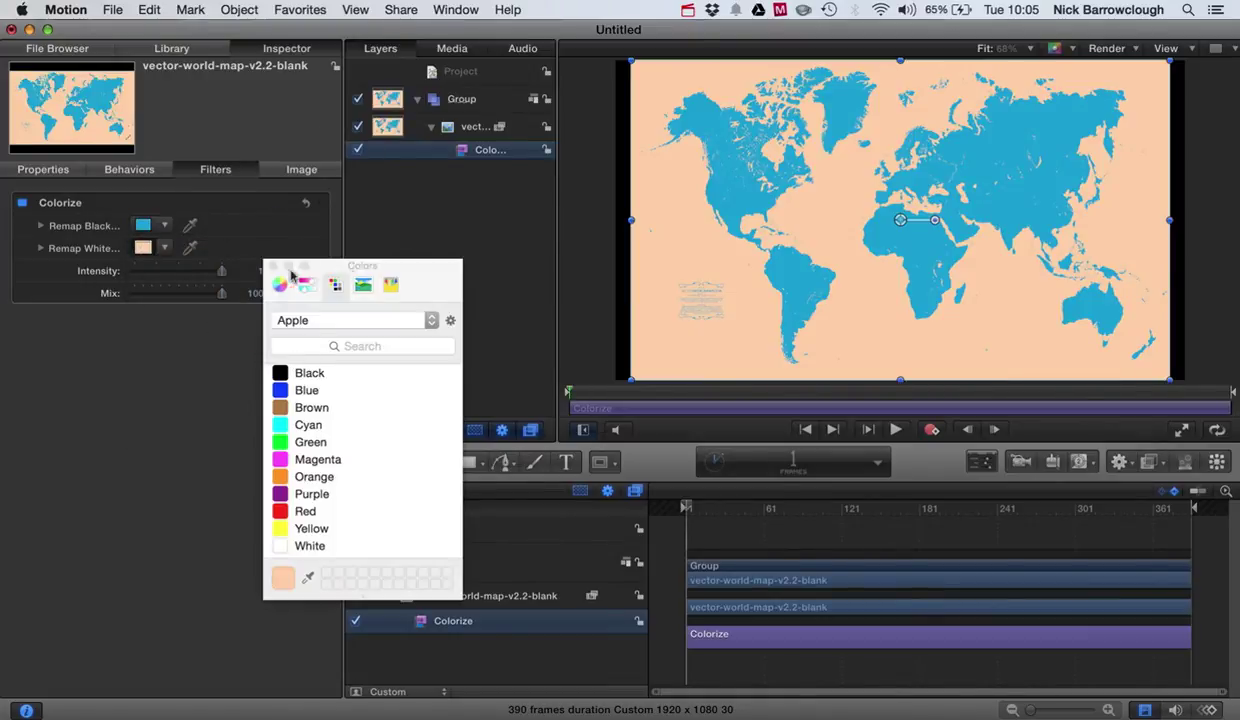
pyautogui.click(273, 267)
pyautogui.click(165, 248)
pyautogui.moveTo(175, 275); pyautogui.dragTo(146, 352)
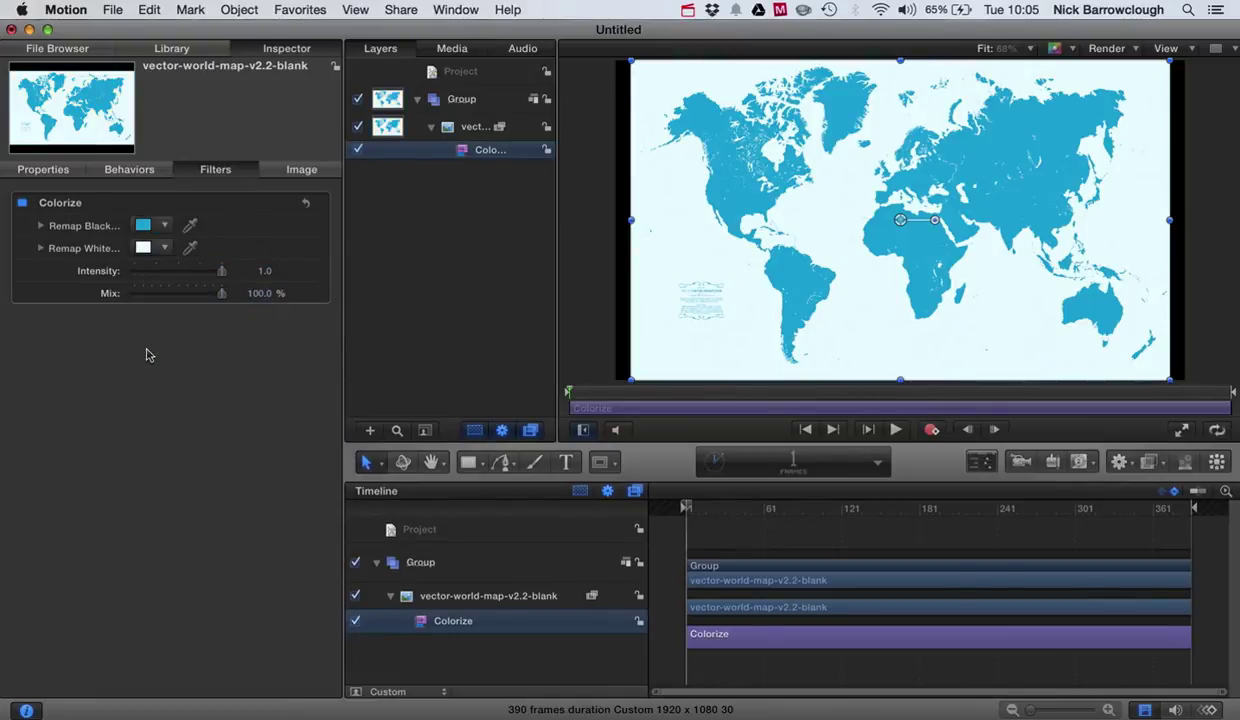
pyautogui.click(576, 192)
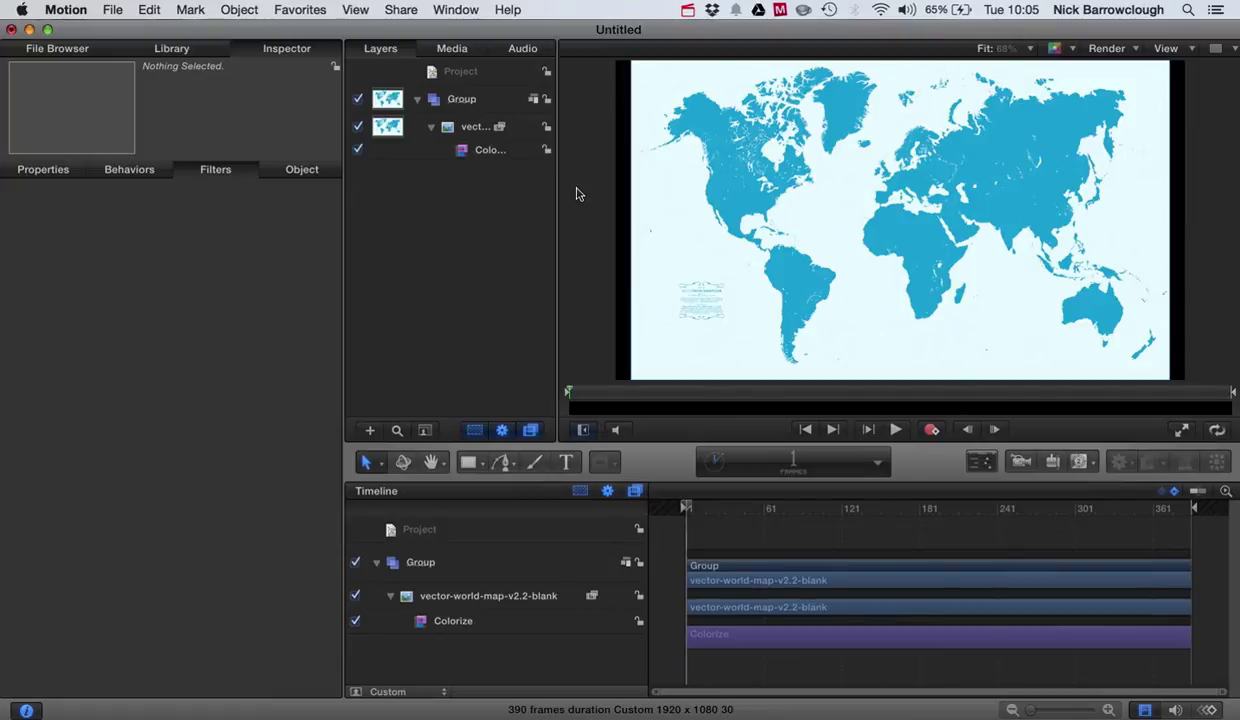
# - Collapse the map layer's filters and draw a small circle over Southeast Asia
pyautogui.click(431, 127)
pyautogui.moveTo(481, 467); pyautogui.dragTo(496, 514)
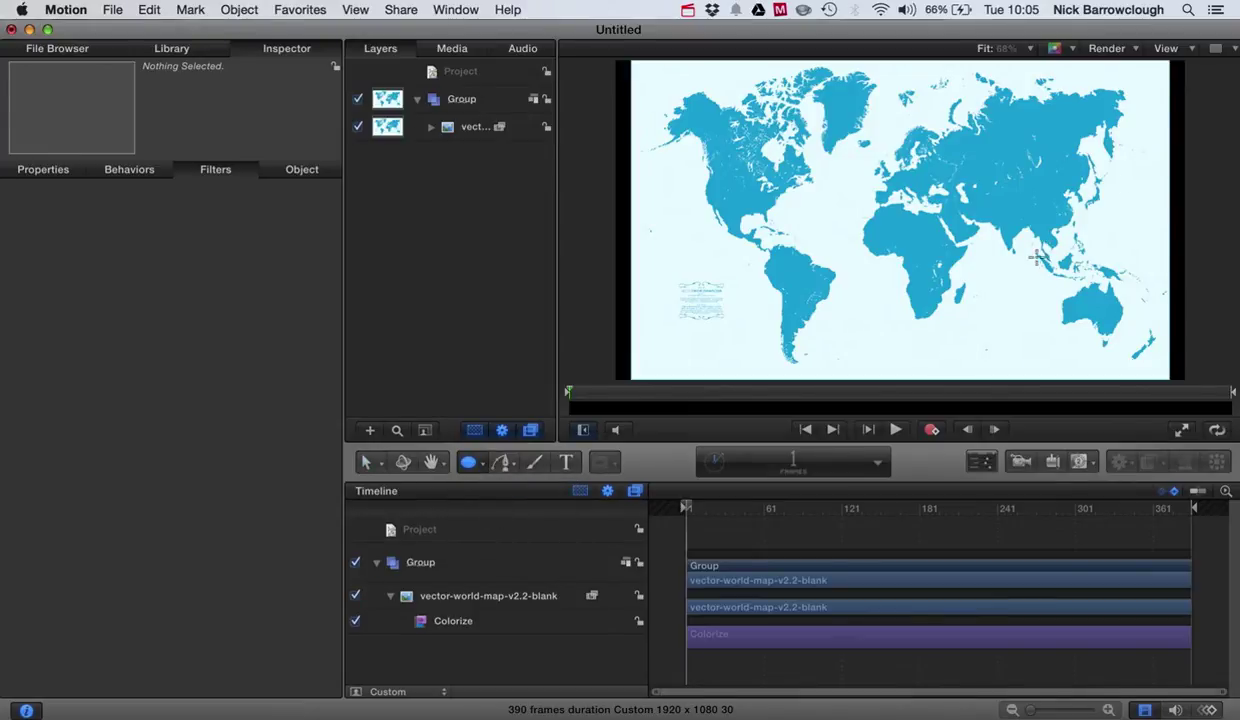
pyautogui.moveTo(1037, 256); pyautogui.dragTo(1054, 236)
pyautogui.moveTo(1047, 240); pyautogui.dragTo(1047, 240)
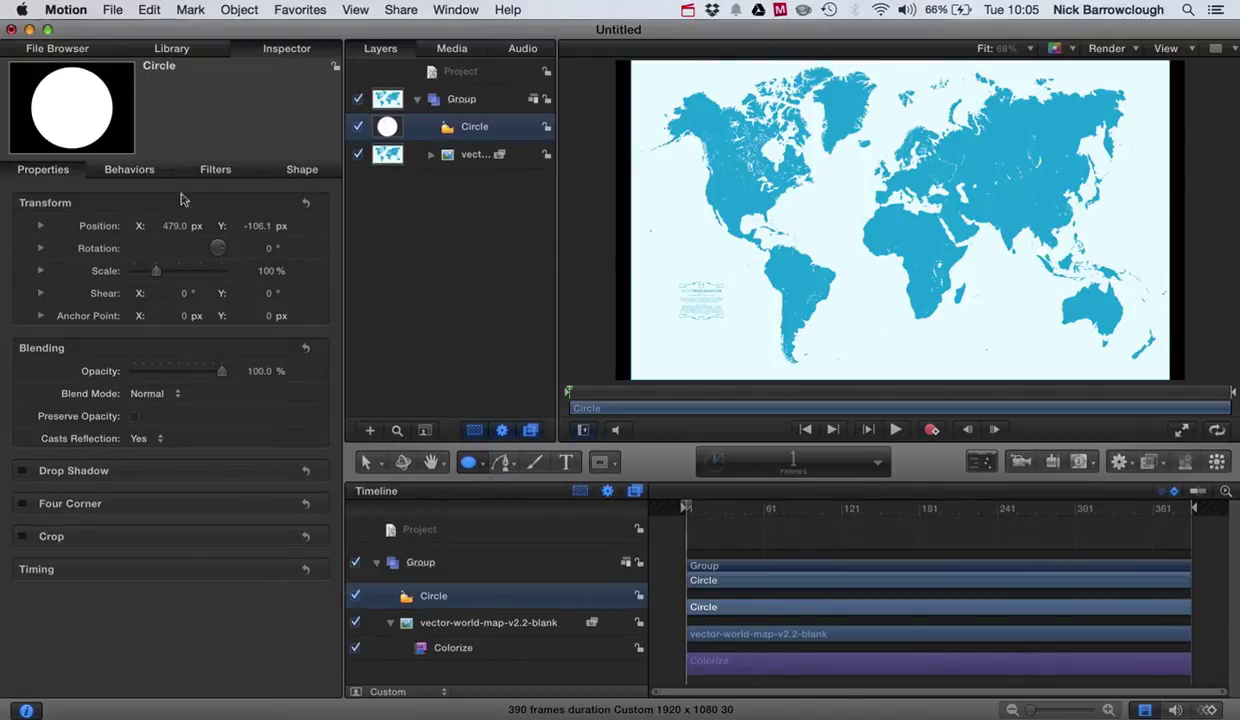
# - Set the circle's fill colour to red
pyautogui.click(282, 170)
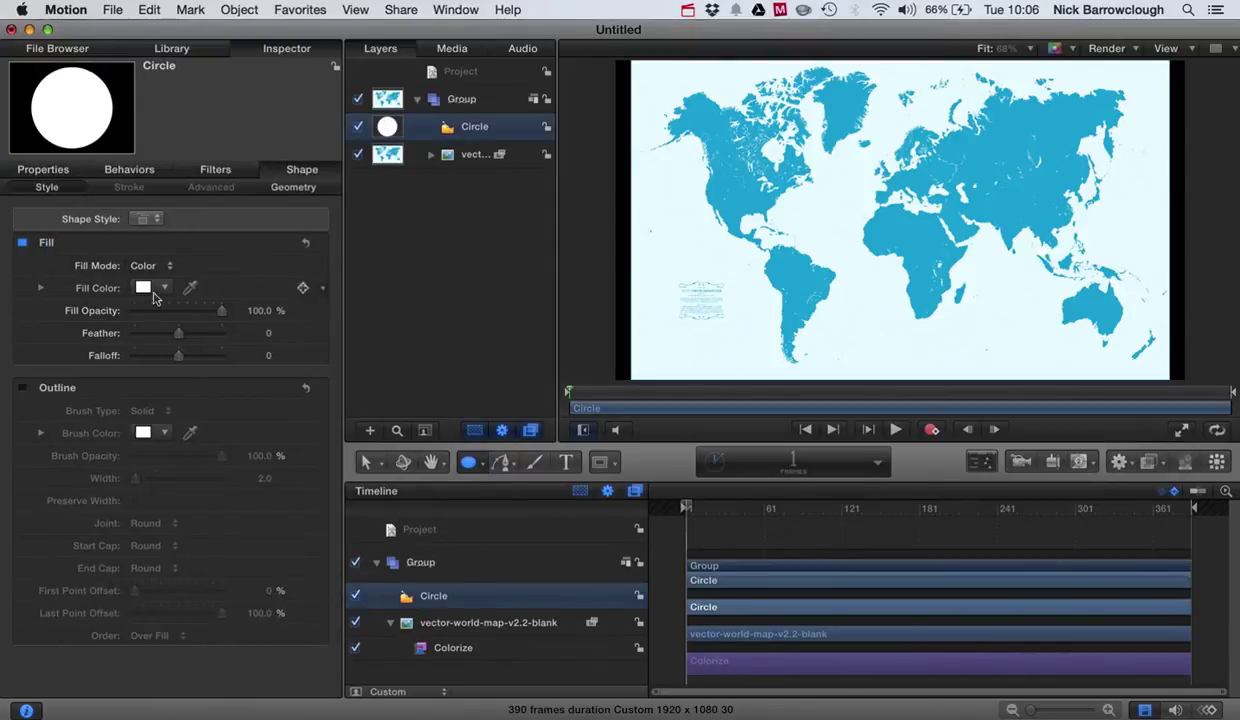
pyautogui.click(143, 287)
pyautogui.click(306, 513)
pyautogui.click(273, 266)
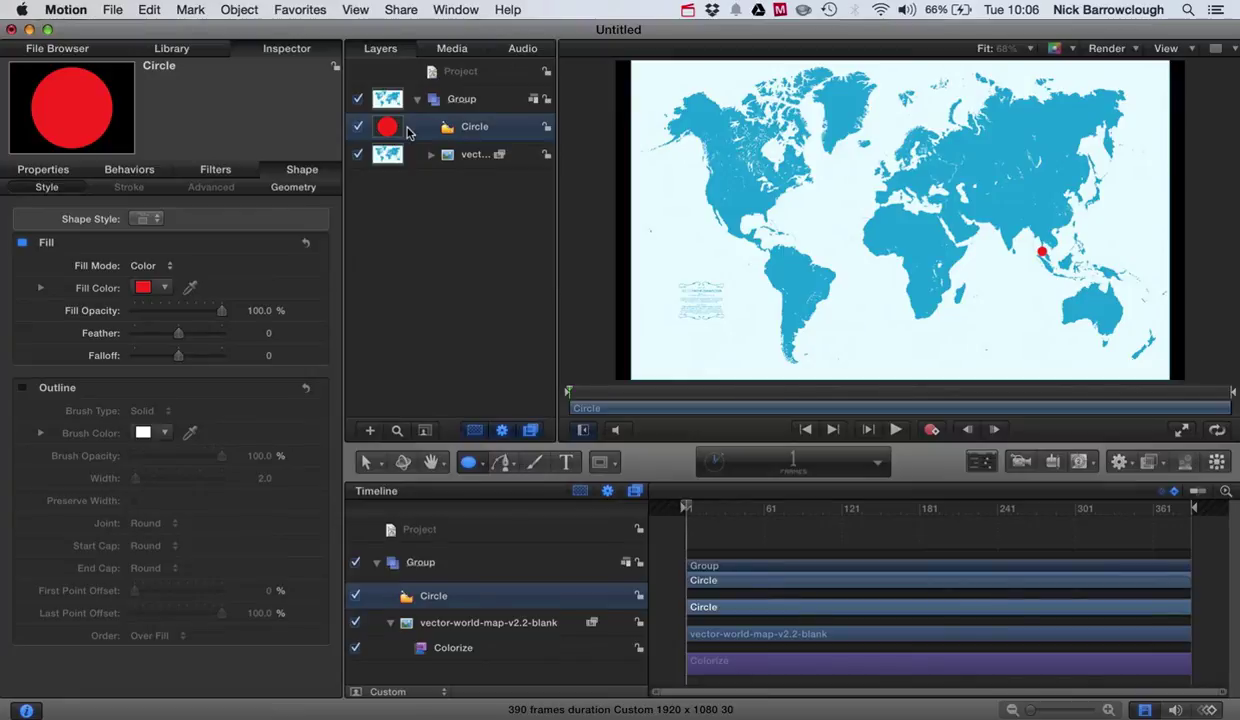
# - Clone the red circle and move the original dot up over Japan
pyautogui.rightClick(408, 133)
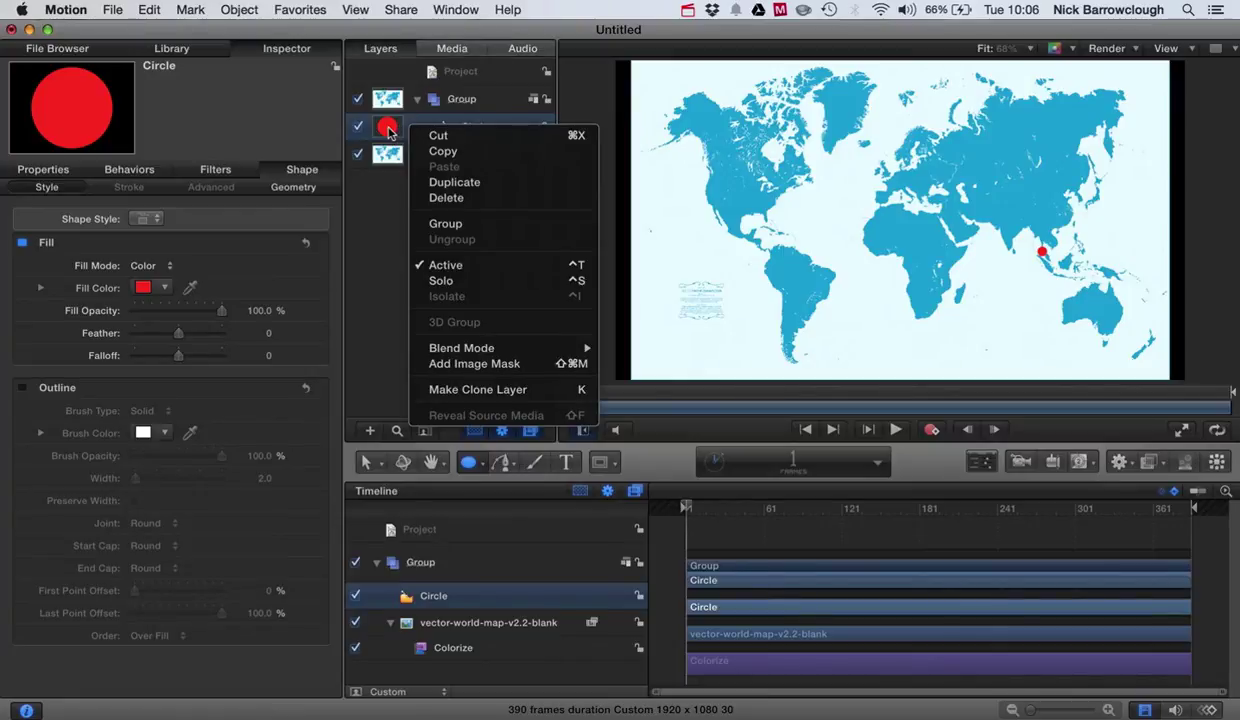
pyautogui.click(388, 131)
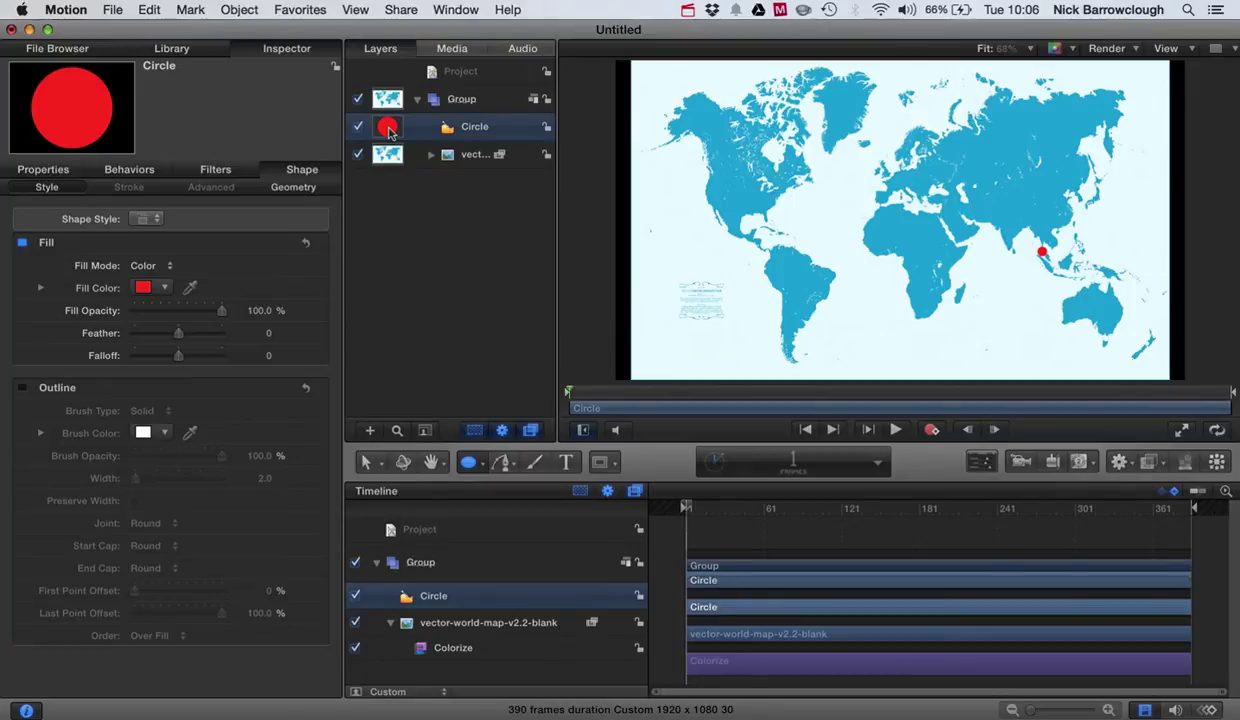
pyautogui.rightClick(388, 131)
pyautogui.click(484, 394)
pyautogui.click(386, 152)
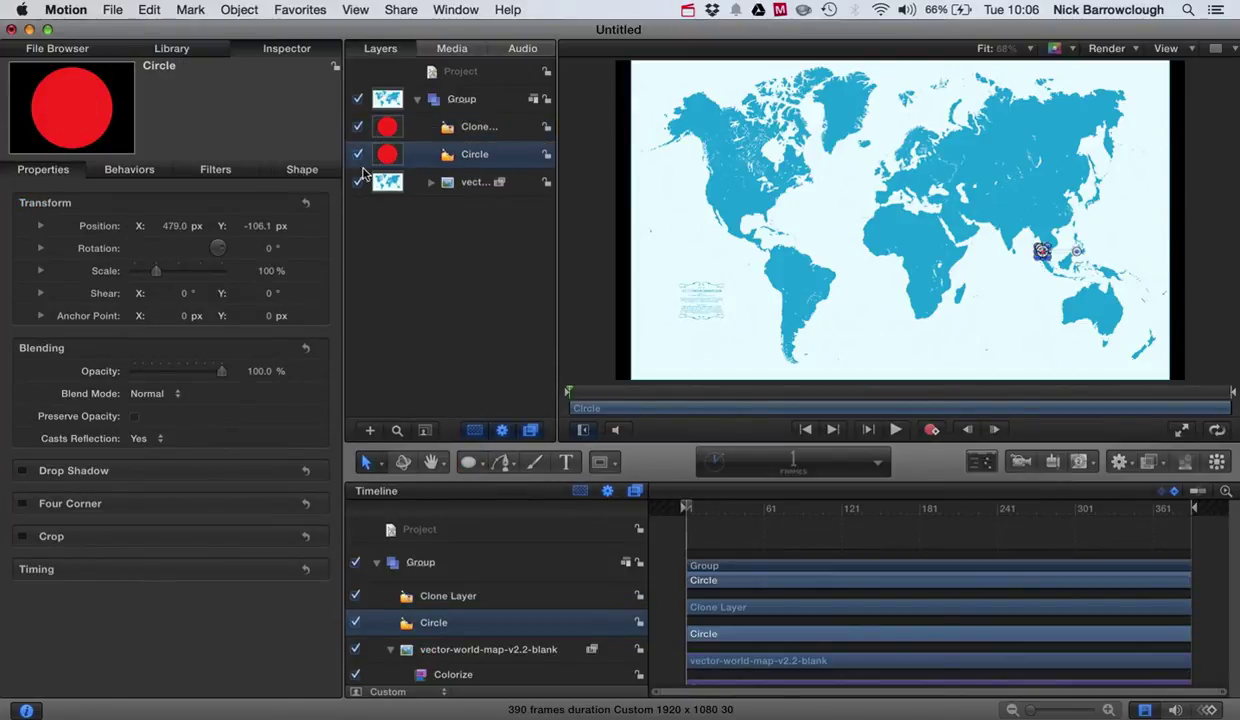
pyautogui.click(285, 172)
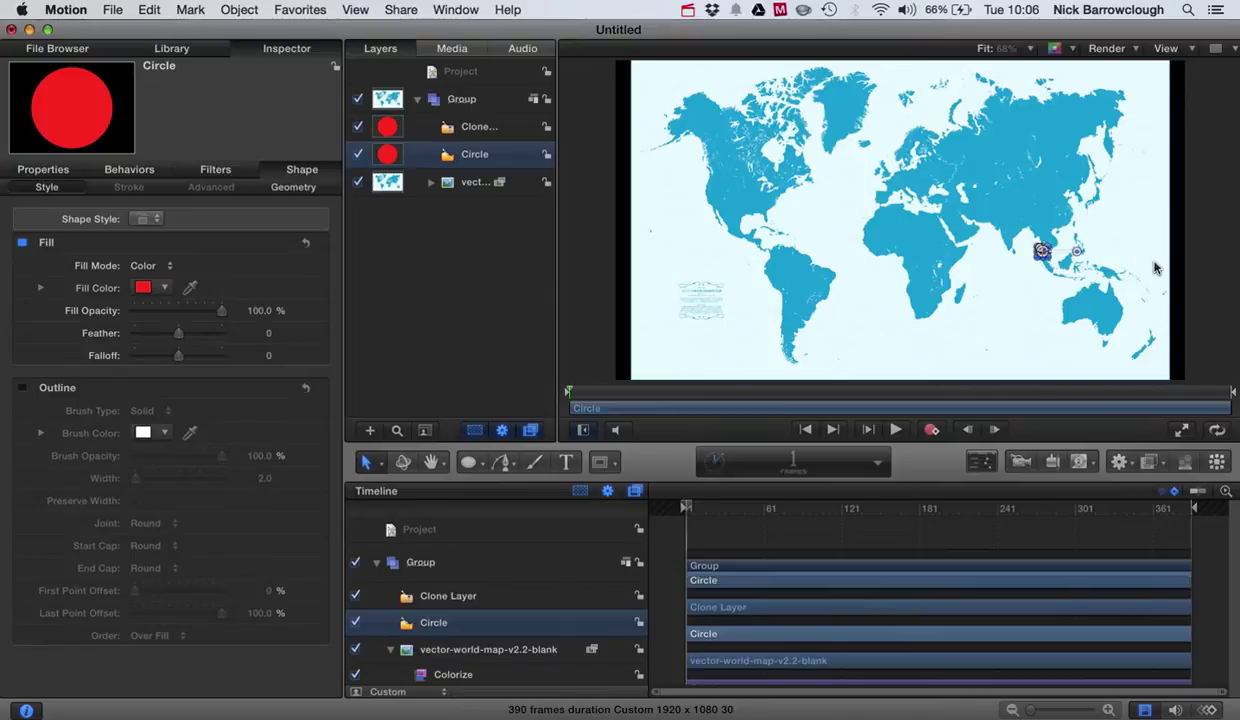
pyautogui.moveTo(1040, 255); pyautogui.dragTo(1100, 203)
# - Try a green fill on the Circle layer, then set it back to red
pyautogui.click(1108, 208)
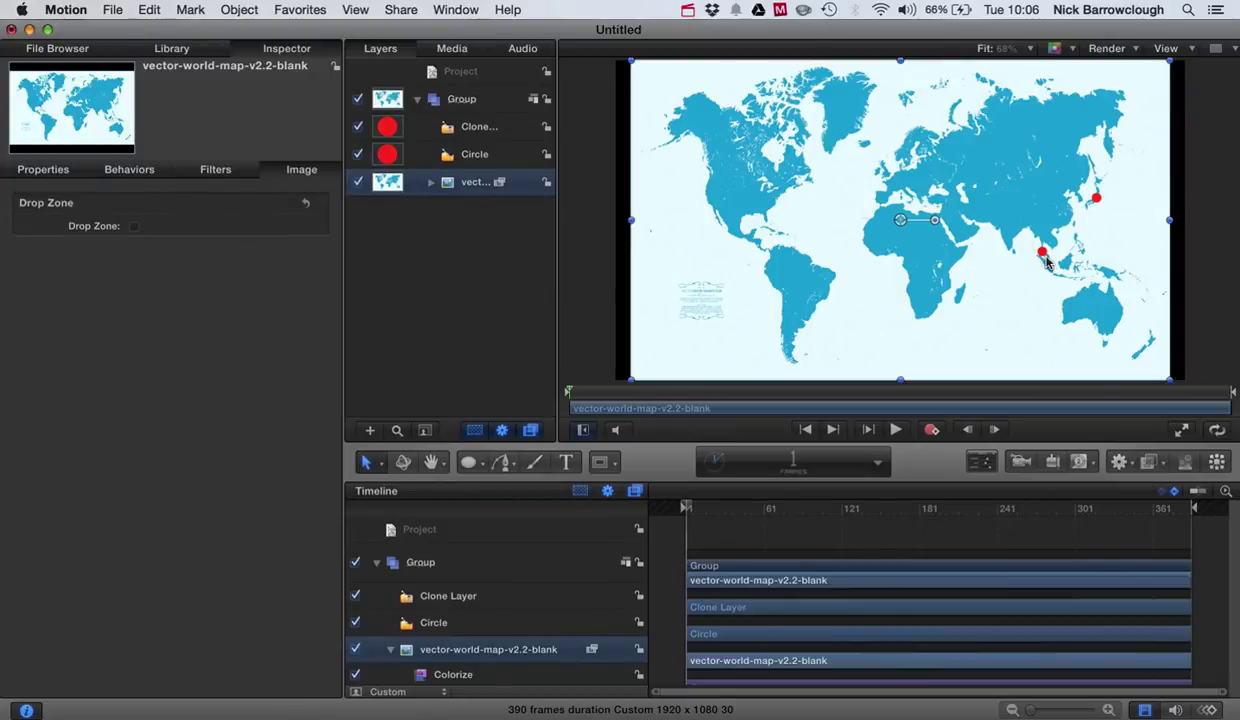
pyautogui.click(388, 157)
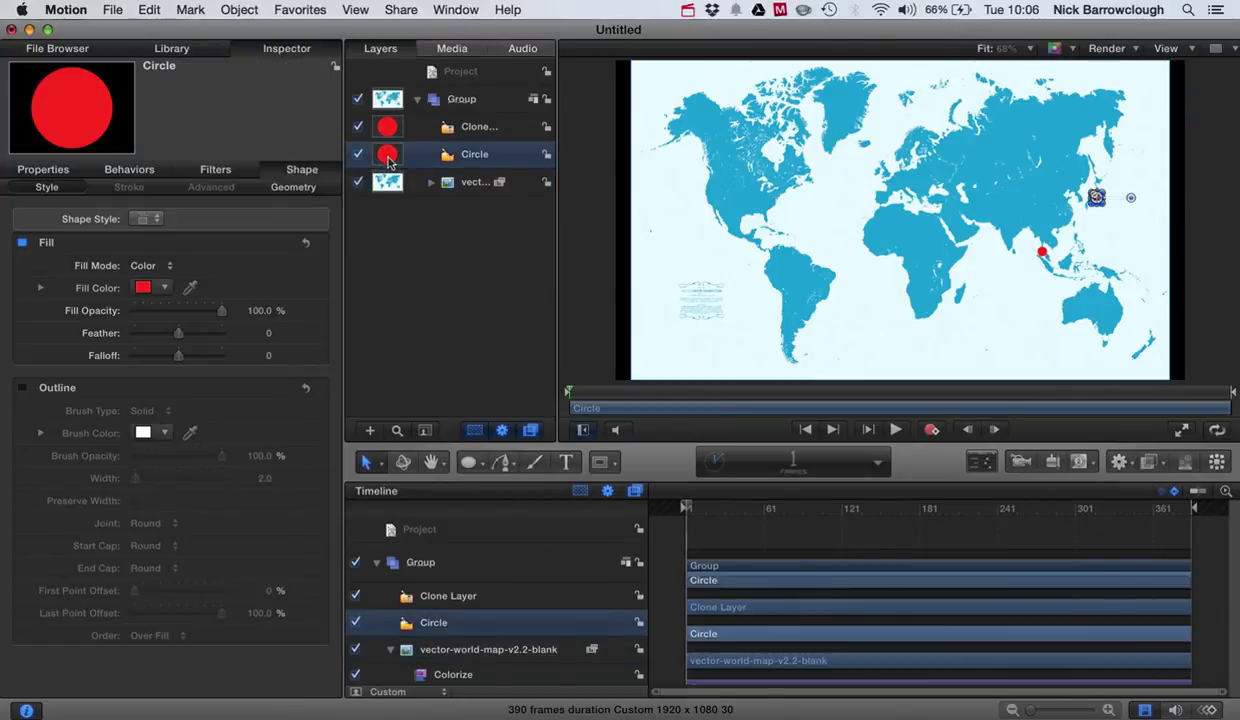
pyautogui.click(171, 288)
pyautogui.moveTo(171, 288); pyautogui.dragTo(225, 354)
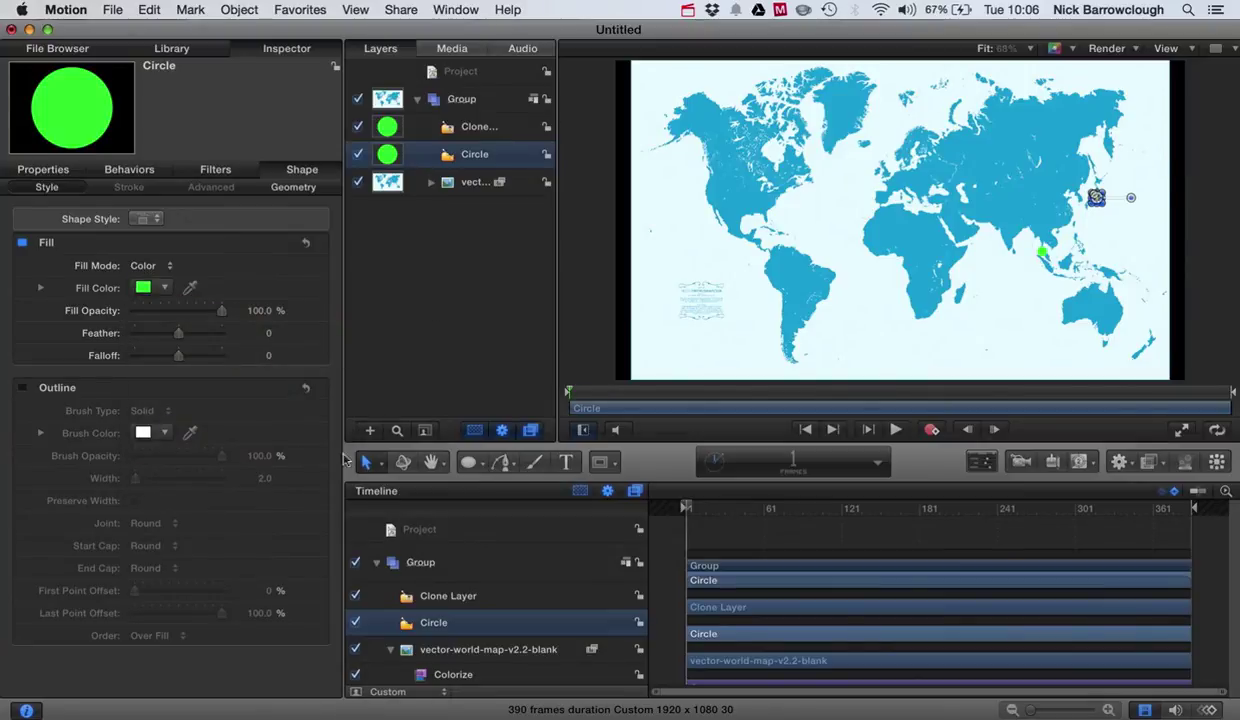
pyautogui.click(645, 254)
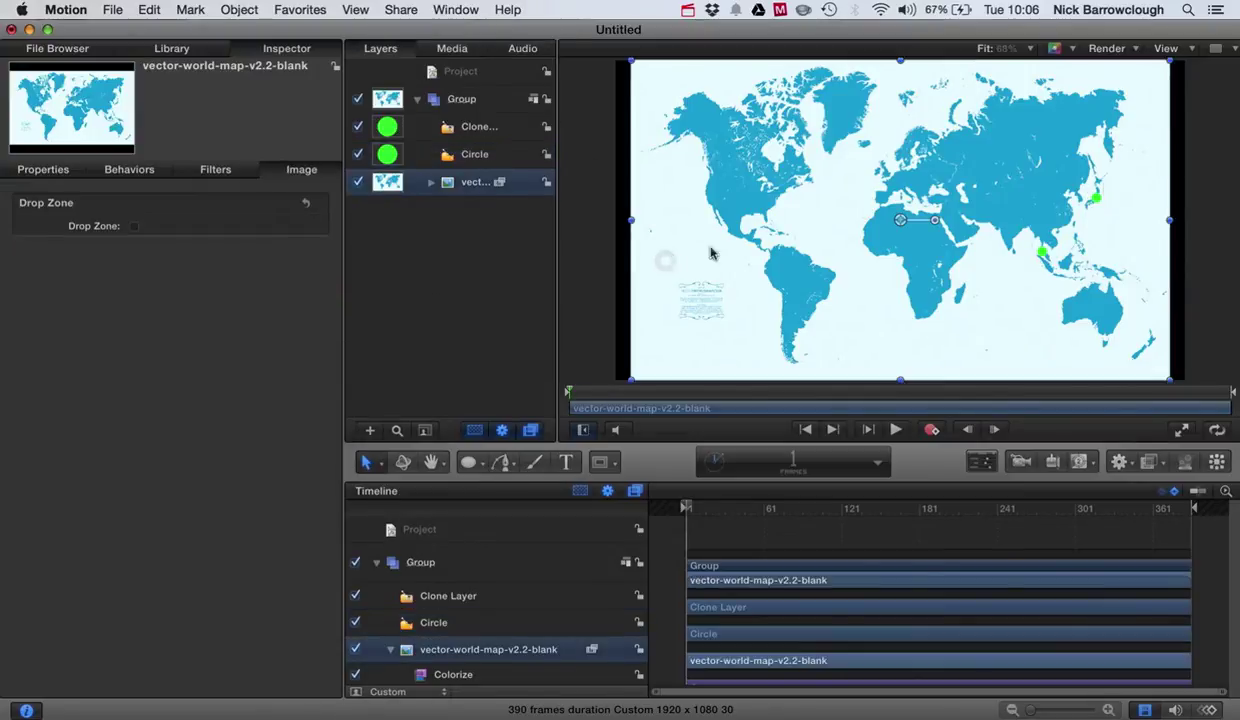
pyautogui.click(390, 158)
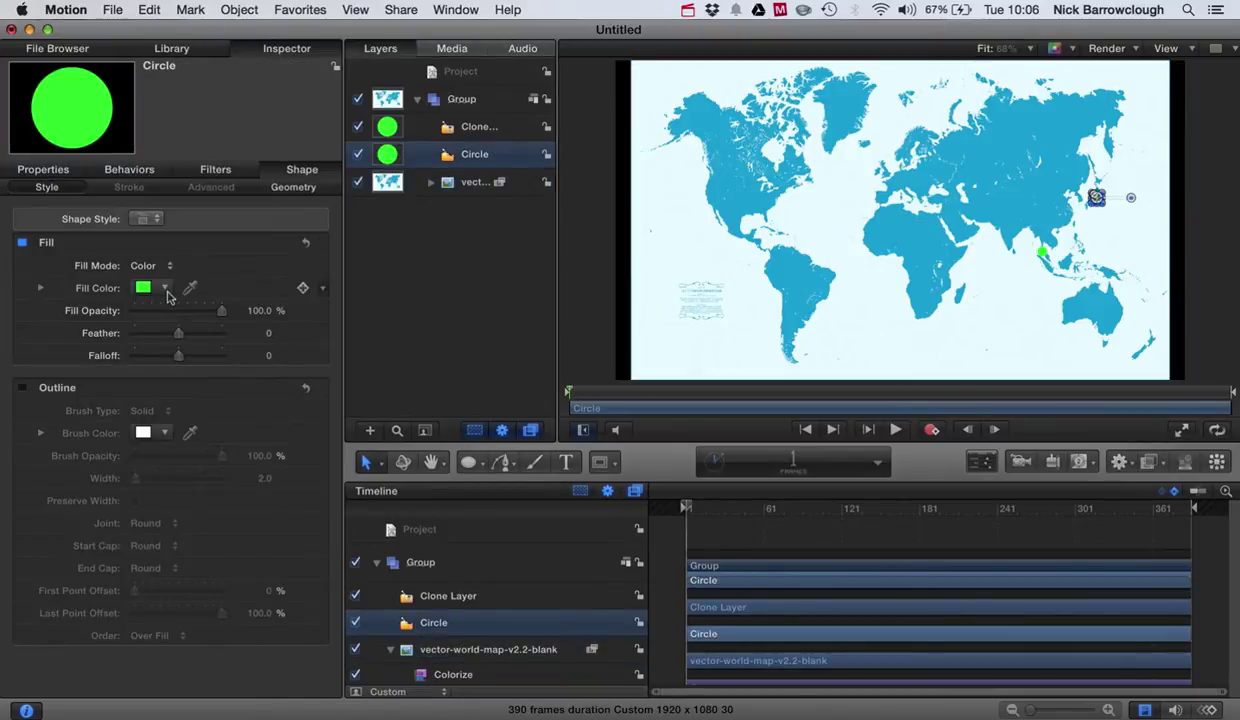
pyautogui.click(148, 290)
pyautogui.click(300, 511)
pyautogui.click(273, 266)
pyautogui.click(746, 258)
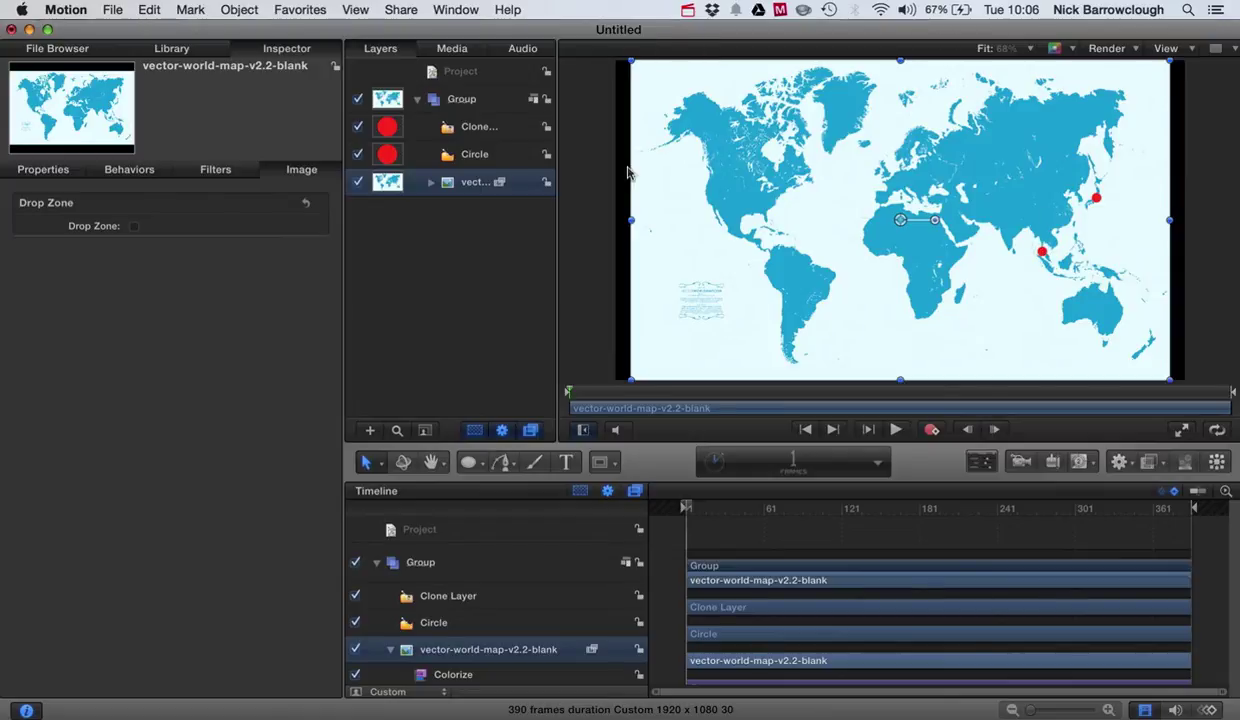
# - Nudge the cloned red dot onto Thailand near Bangkok
pyautogui.click(485, 160)
pyautogui.click(462, 127)
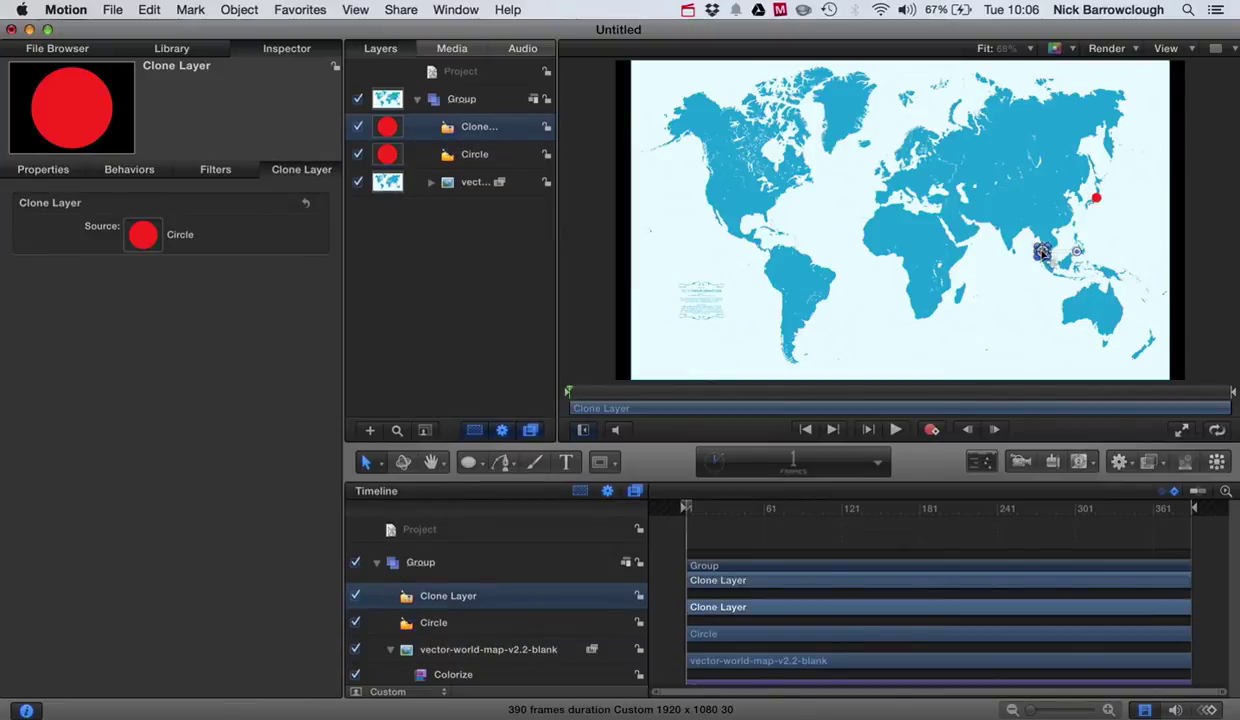
pyautogui.moveTo(1041, 252)
pyautogui.mouseDown()
pyautogui.moveTo(1020, 240)
pyautogui.moveTo(1055, 260)
pyautogui.moveTo(1045, 241)
pyautogui.mouseUp()
pyautogui.click(1100, 232)
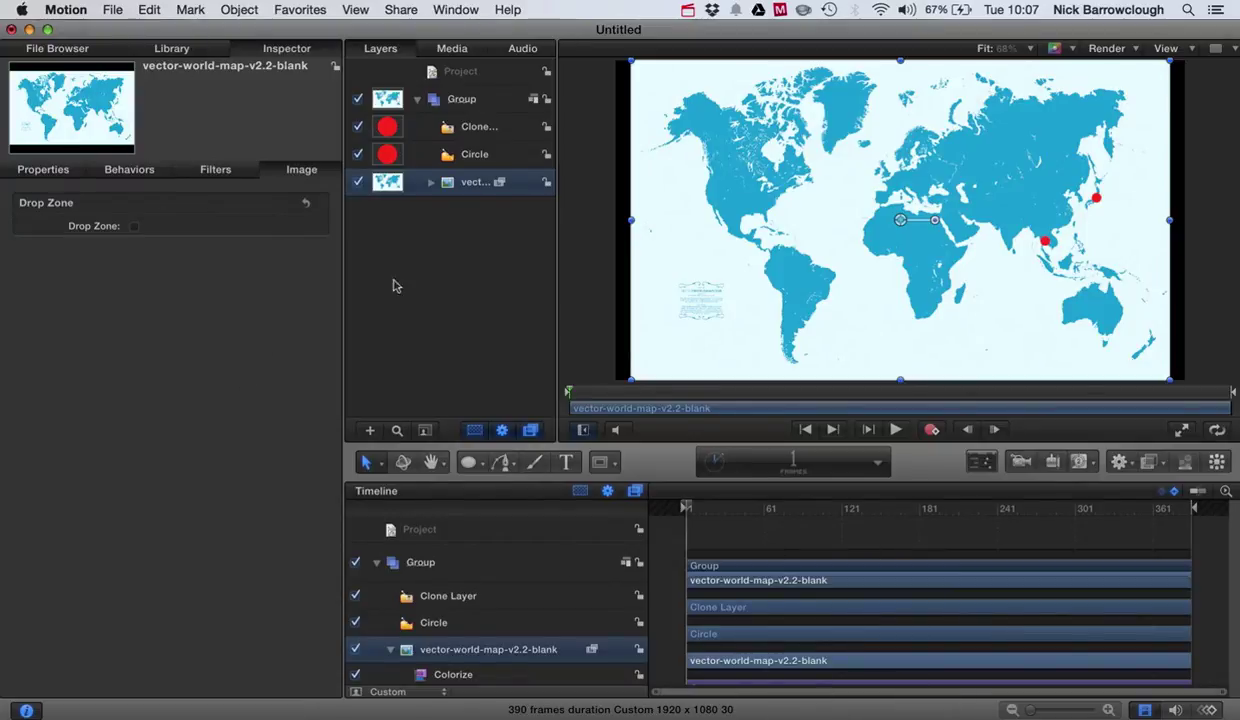
# - Add text labels 'Tokyo' beside the Japan dot and 'Bangkok' beside the Thailand dot
pyautogui.click(566, 462)
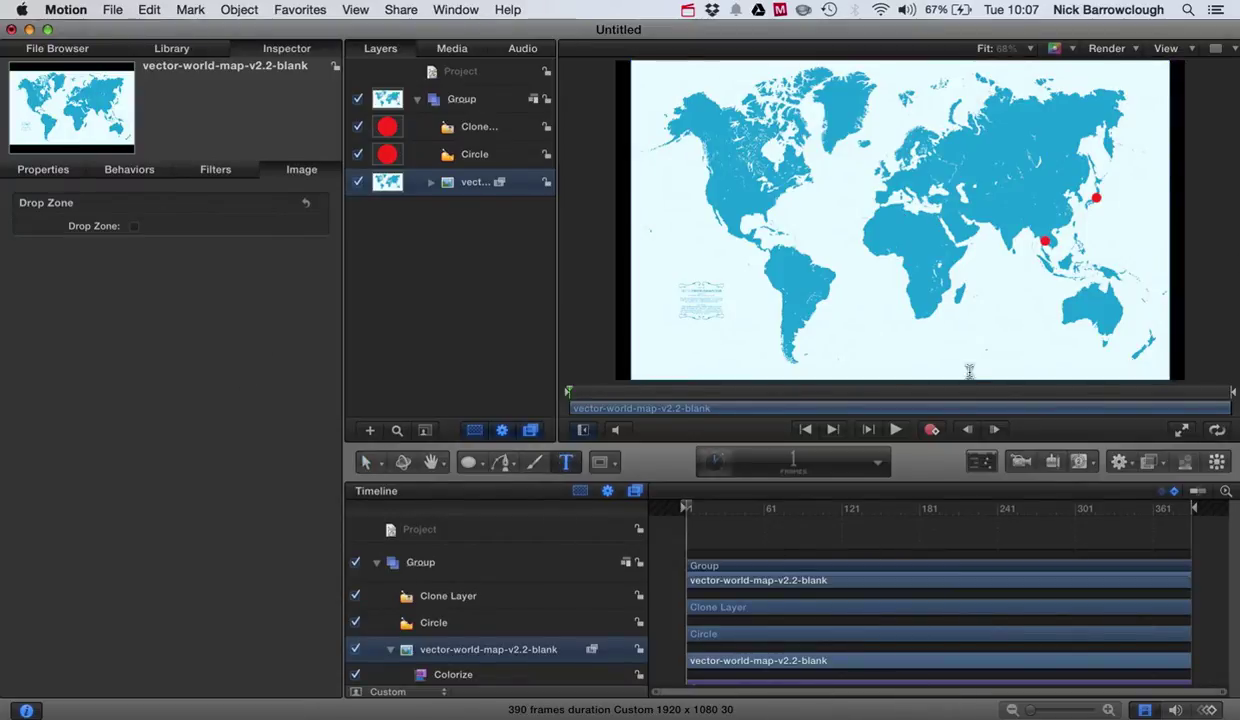
pyautogui.click(1098, 184)
pyautogui.write('Tokyo')
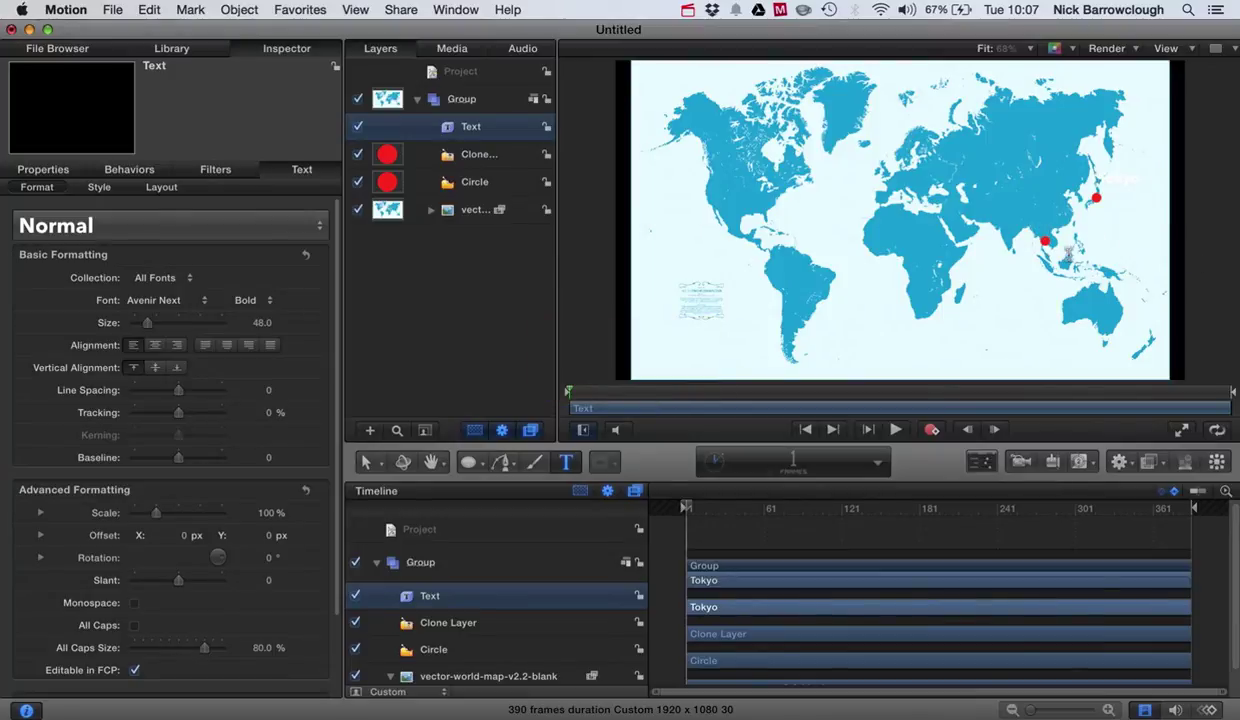
pyautogui.click(370, 464)
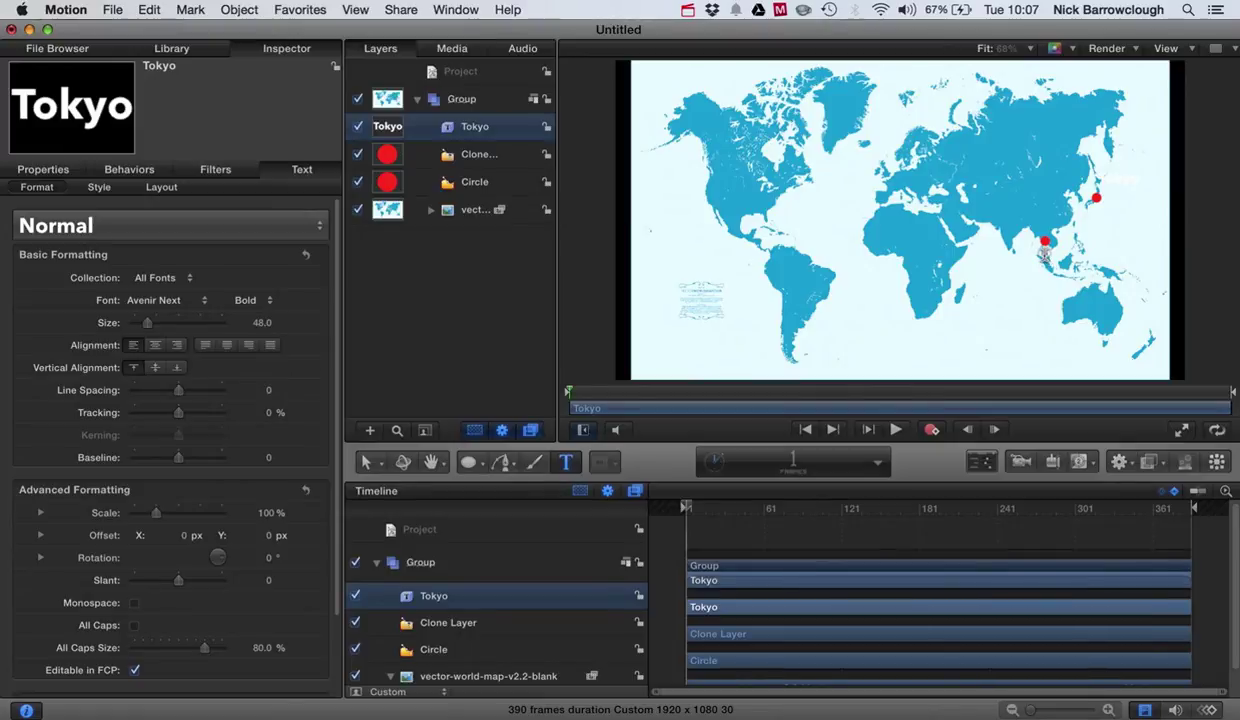
pyautogui.click(1043, 253)
pyautogui.write('Bangkok')
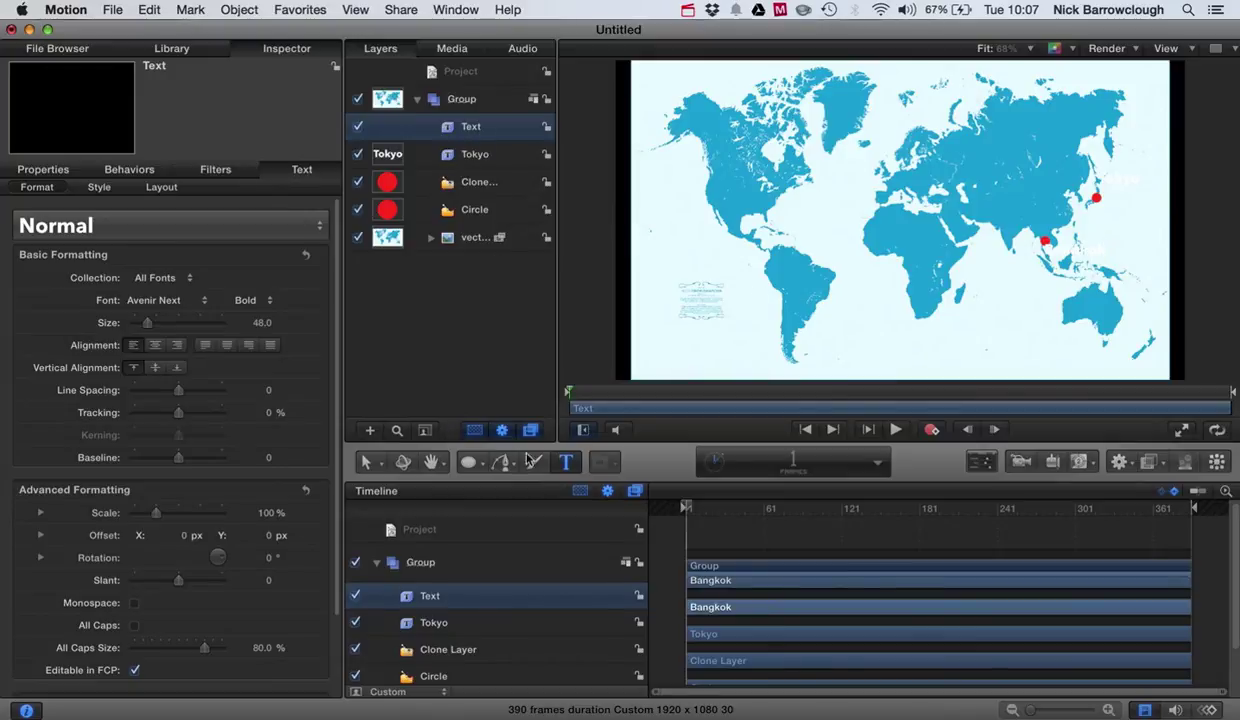
pyautogui.click(376, 466)
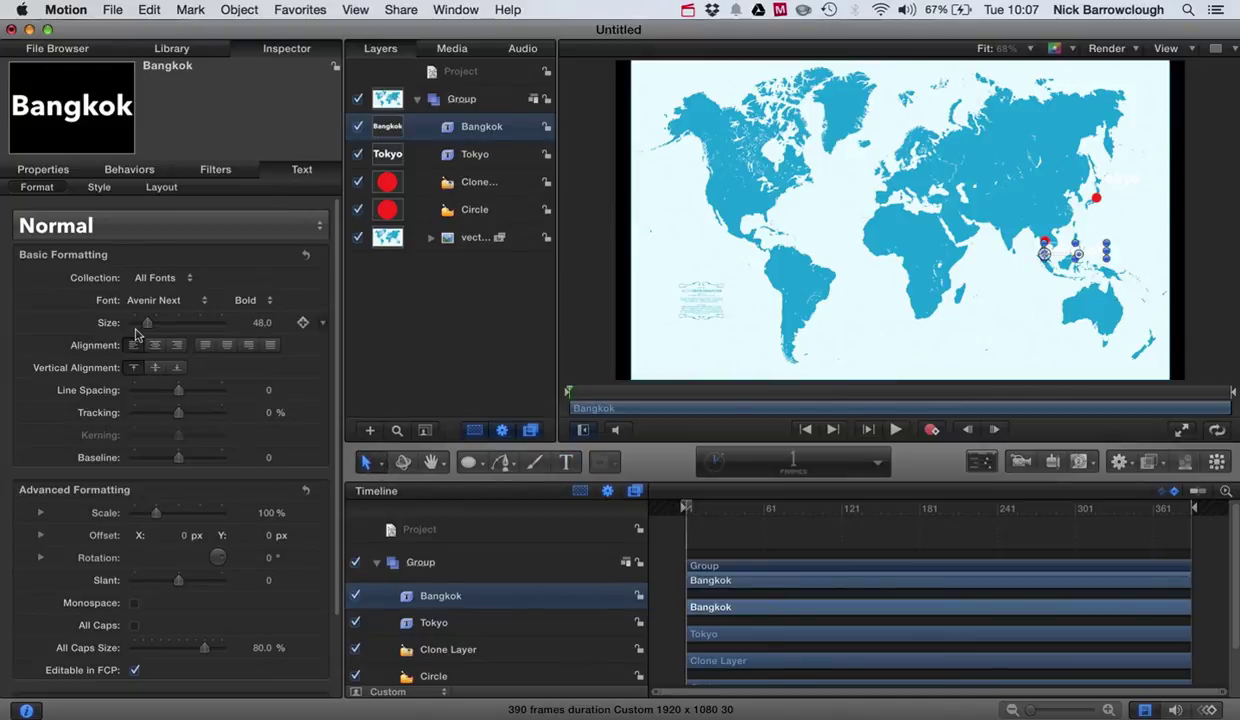
# - Set the Bangkok label's face colour to black in the text Style settings
pyautogui.click(153, 188)
pyautogui.click(43, 169)
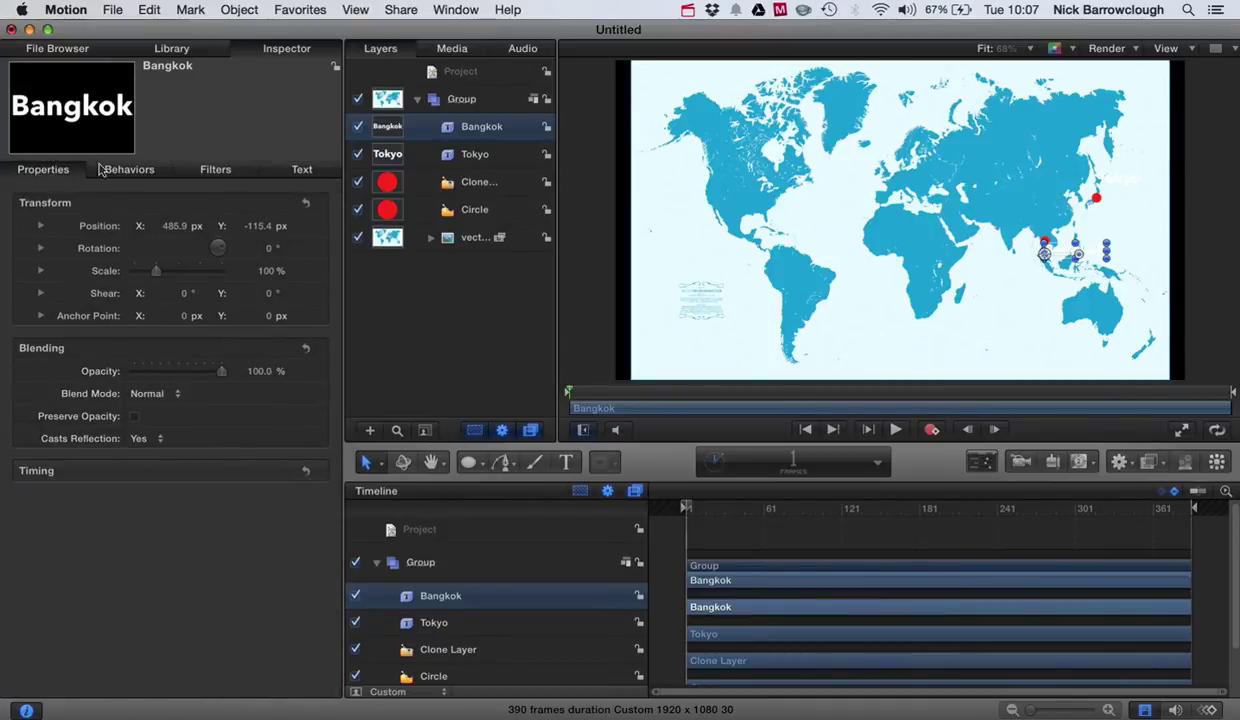
pyautogui.click(285, 169)
pyautogui.click(40, 188)
pyautogui.scroll(-3, 272, 448)
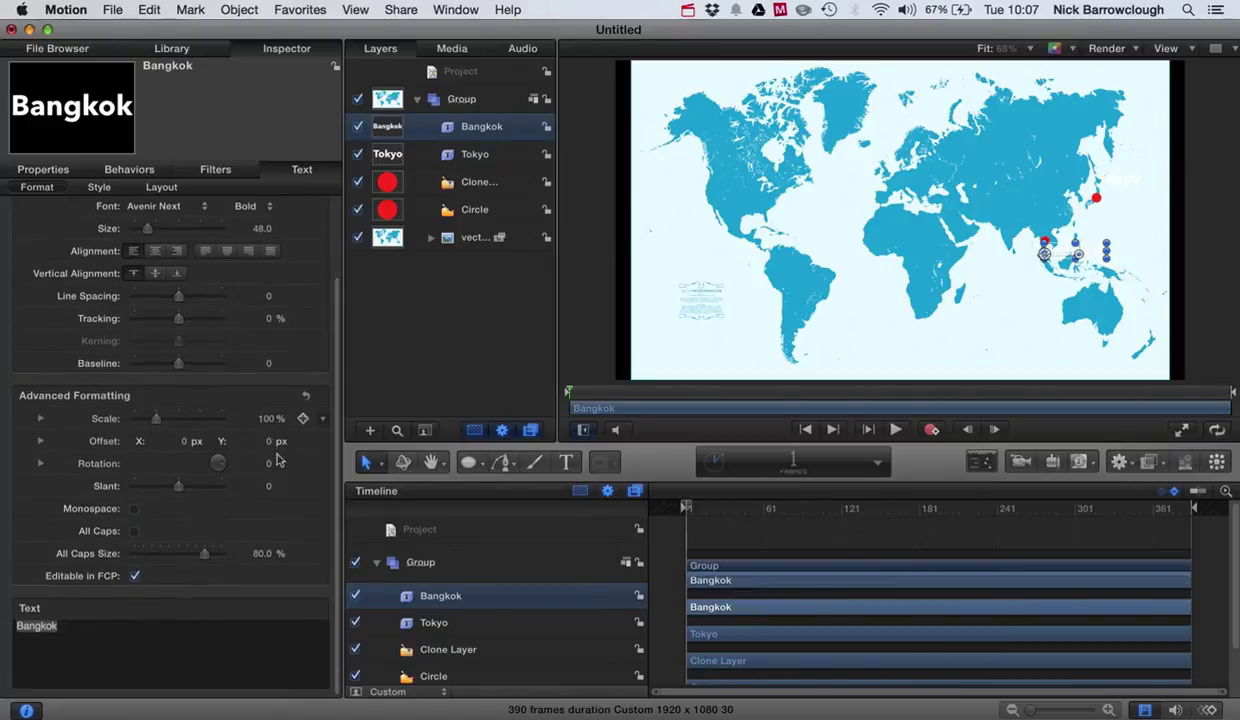
pyautogui.scroll(3, 278, 458)
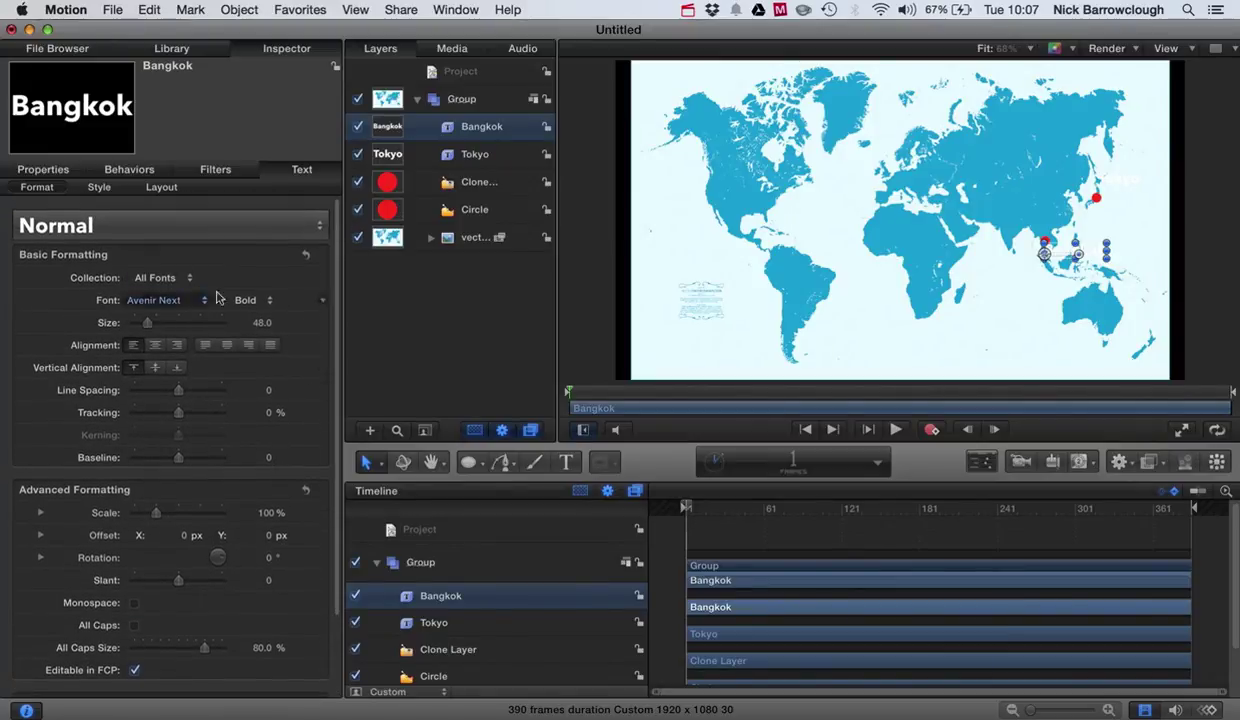
pyautogui.click(104, 189)
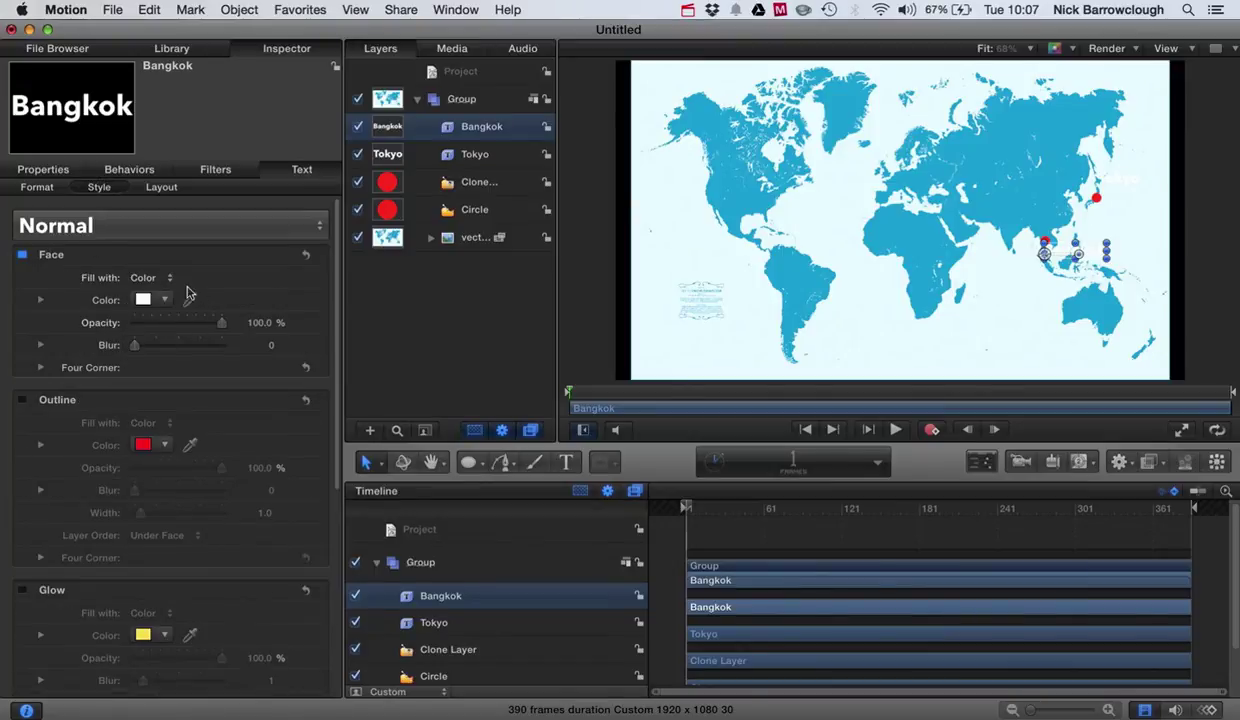
pyautogui.click(166, 301)
pyautogui.moveTo(174, 348); pyautogui.dragTo(311, 484)
pyautogui.click(128, 297)
pyautogui.click(271, 266)
# - Make the Tokyo label's face colour black as well
pyautogui.click(465, 153)
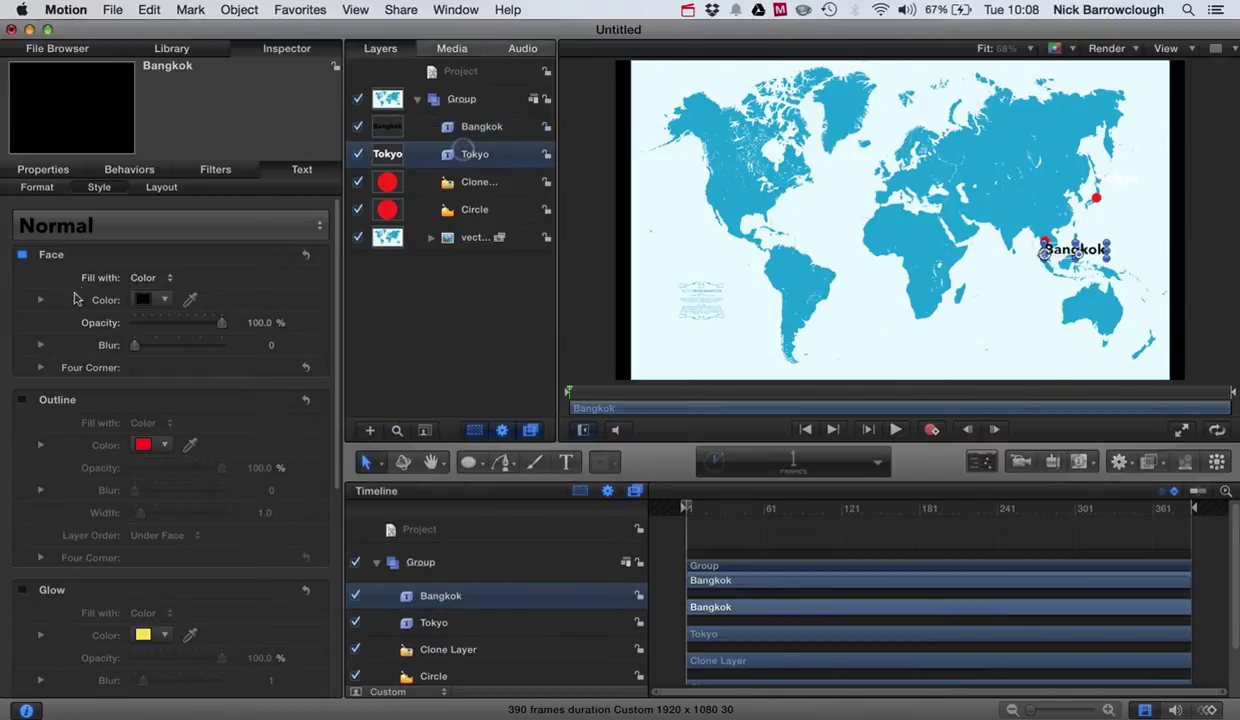
pyautogui.click(142, 300)
pyautogui.click(299, 373)
pyautogui.click(272, 266)
pyautogui.click(657, 270)
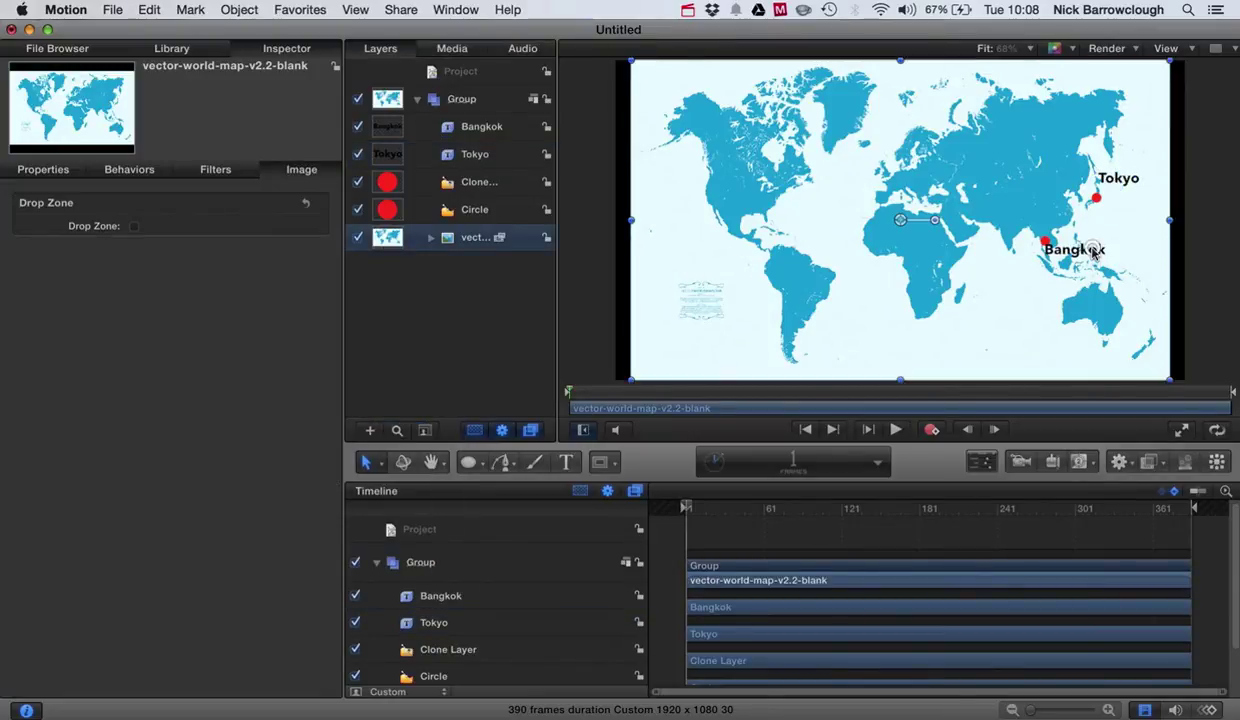
# - Adjust the Bangkok label slightly and move the Tokyo label down beside its dot
pyautogui.click(478, 130)
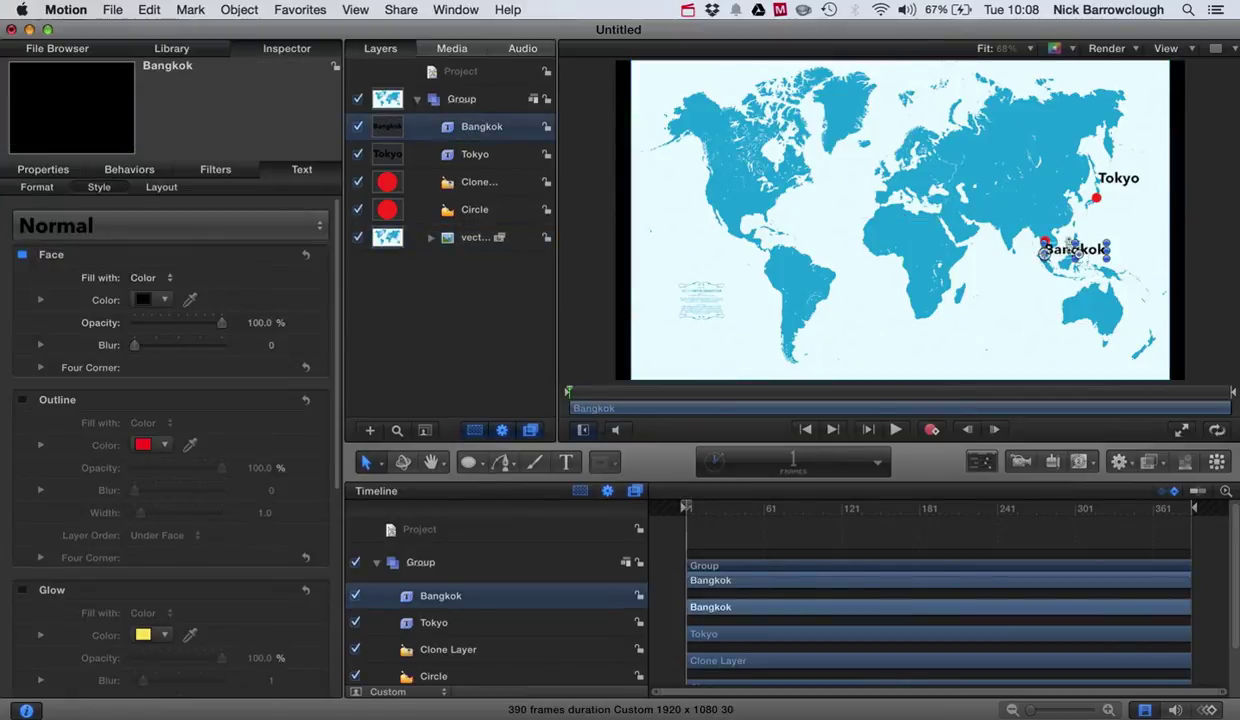
pyautogui.moveTo(1045, 256); pyautogui.dragTo(1046, 252)
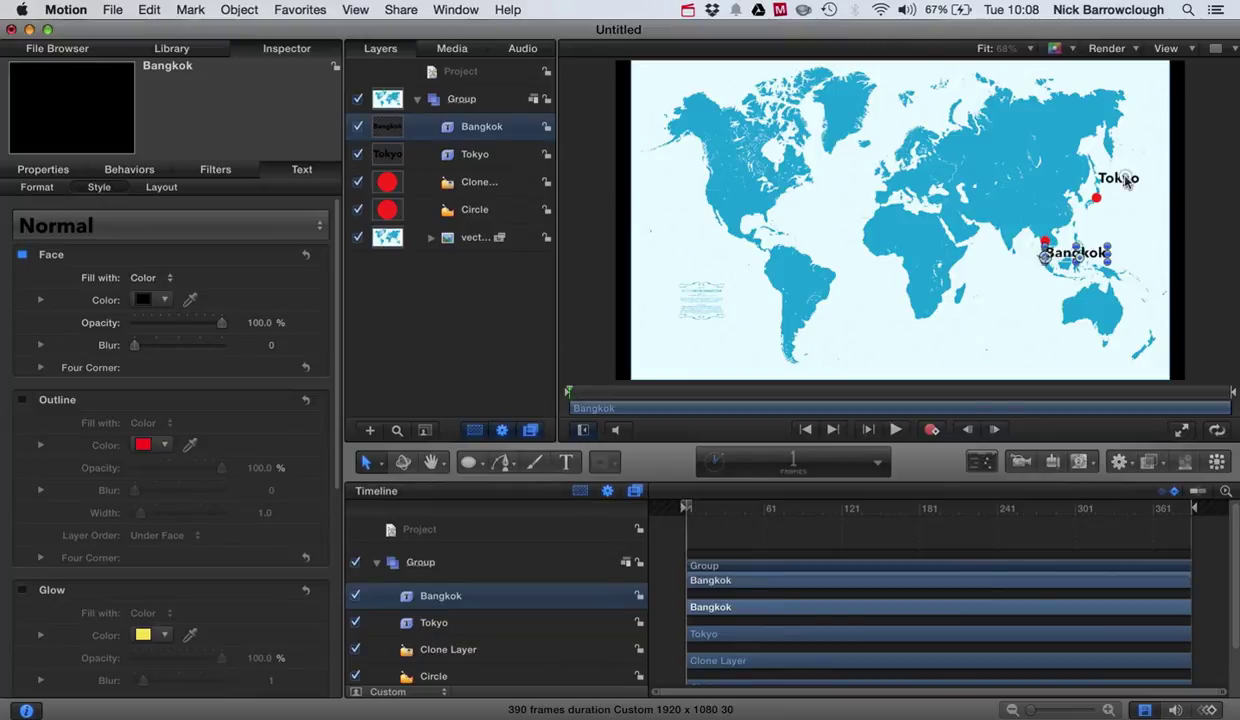
pyautogui.click(1113, 181)
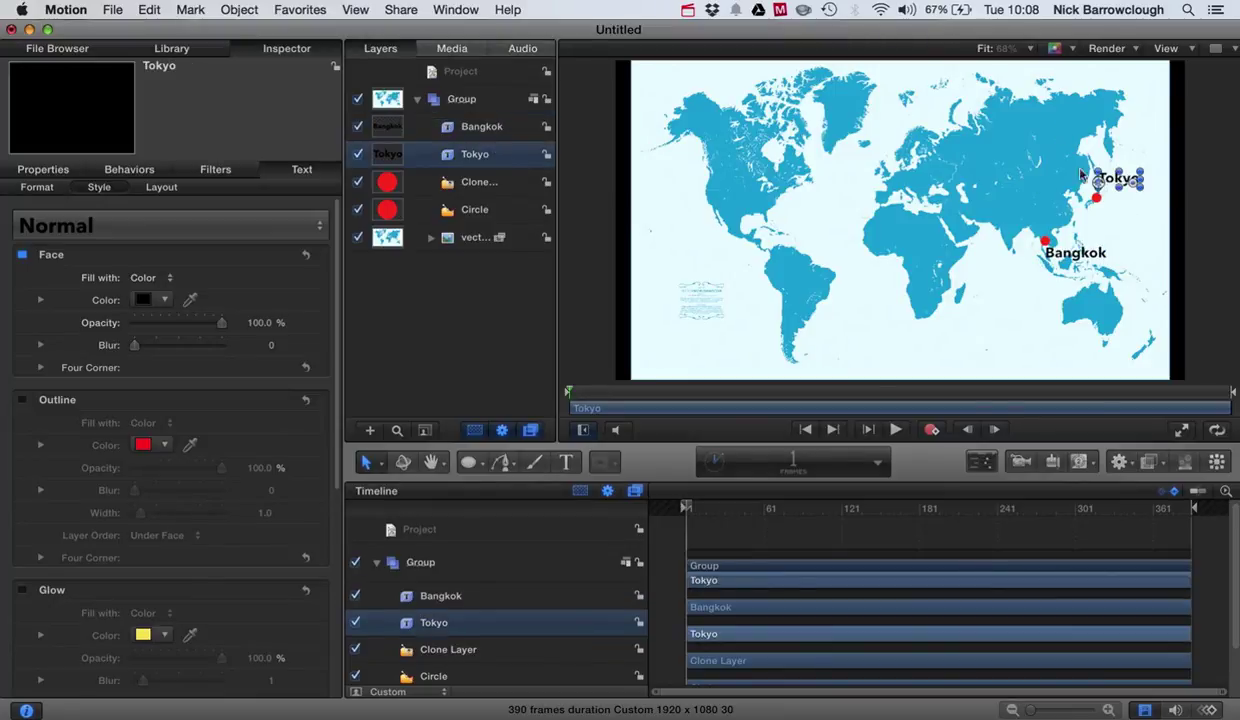
pyautogui.moveTo(1098, 183); pyautogui.dragTo(1099, 191)
pyautogui.click(1133, 236)
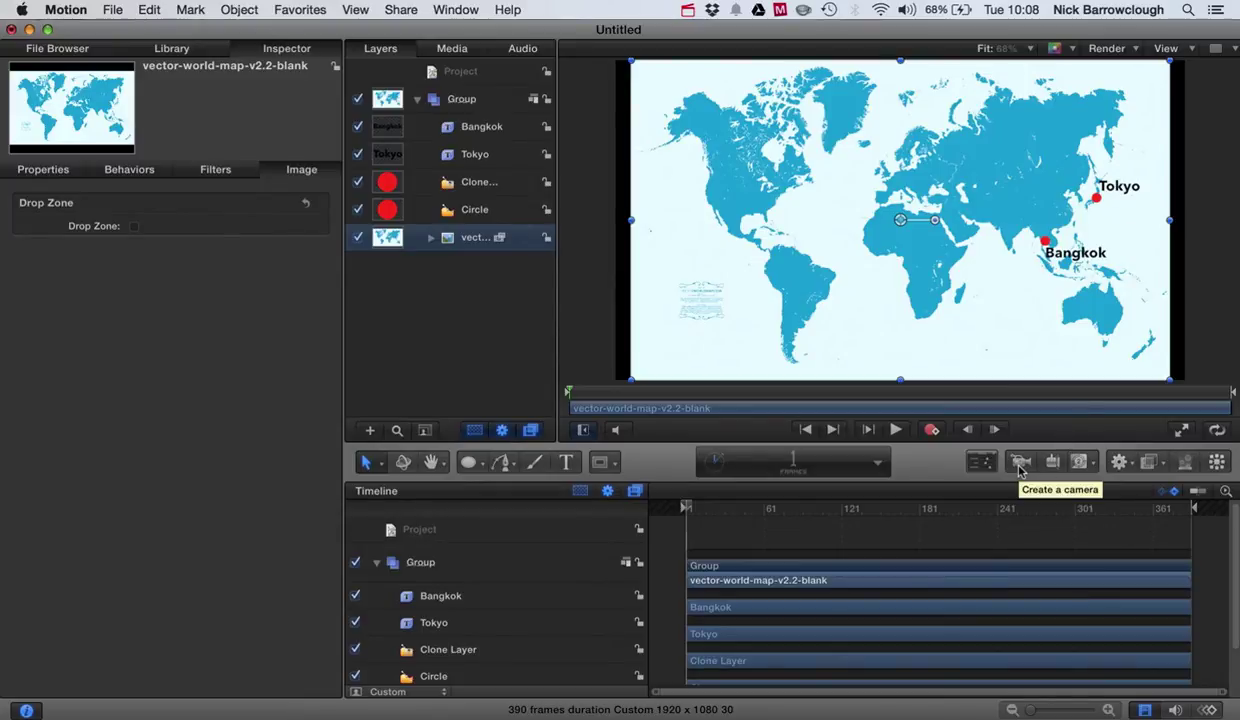
# - Add a camera, switch the scene to 3D, and tilt the map toward Tokyo and Bangkok
pyautogui.click(1019, 466)
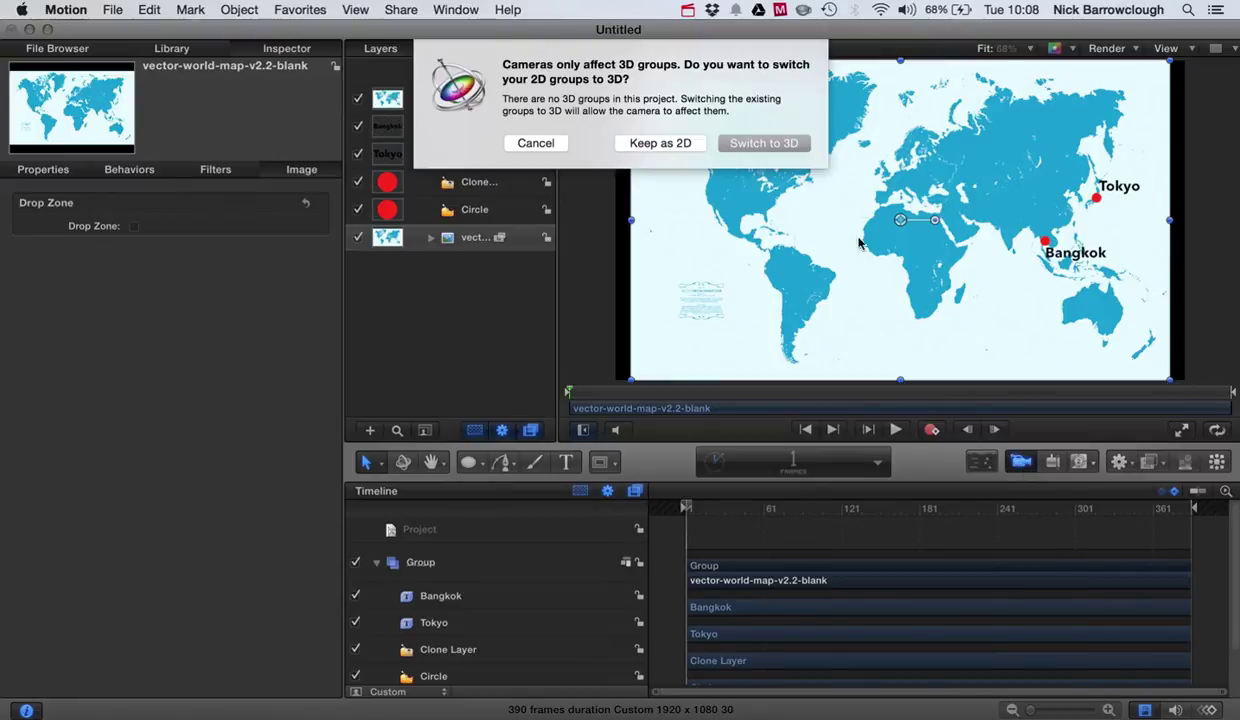
pyautogui.click(760, 143)
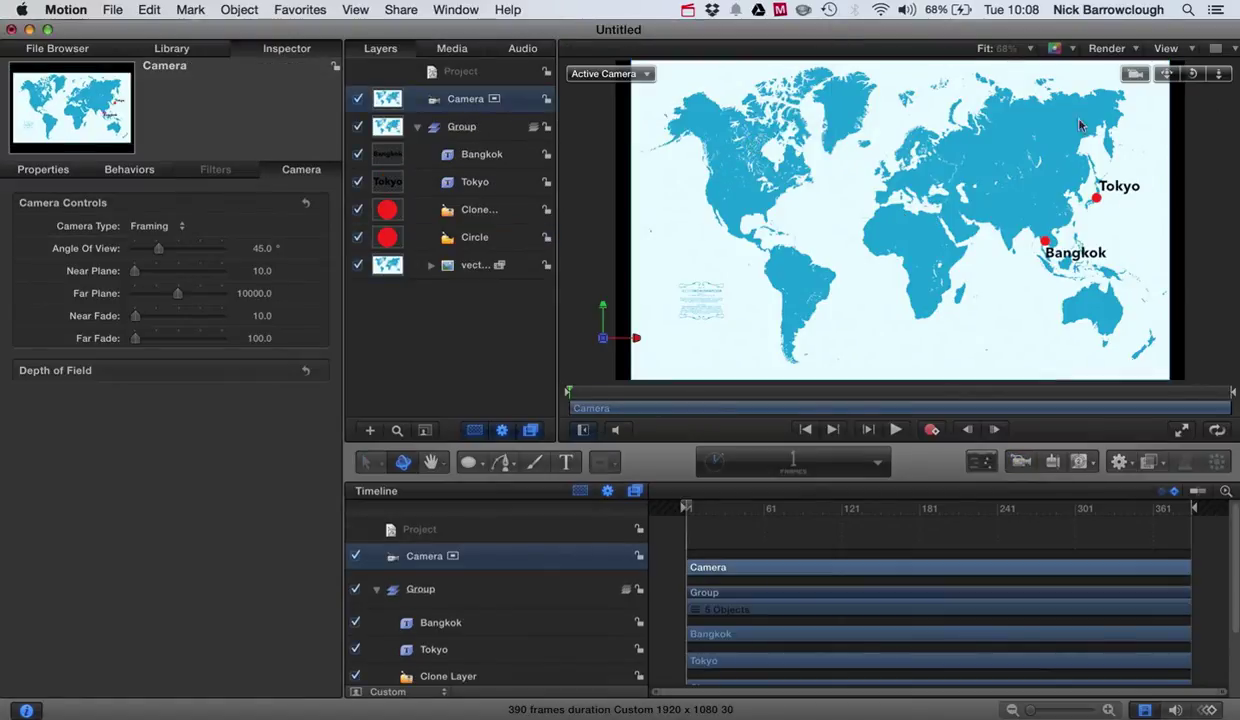
pyautogui.moveTo(1196, 73); pyautogui.dragTo(905, 90)
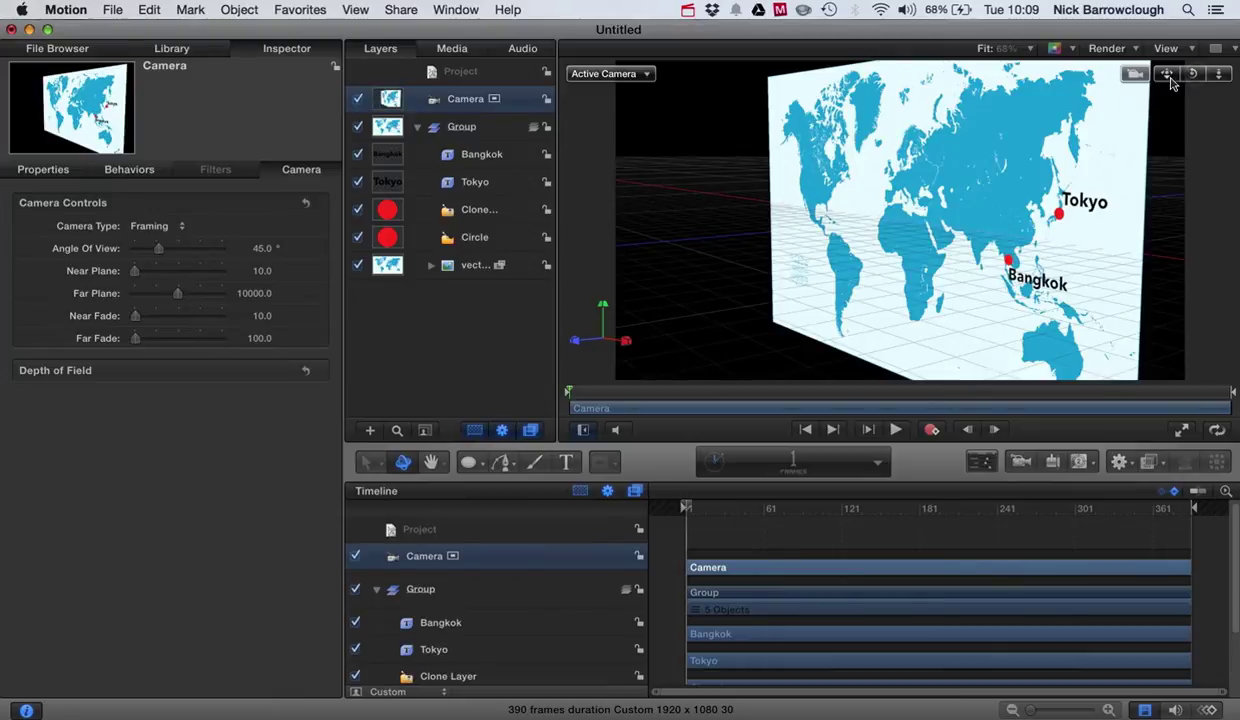
pyautogui.moveTo(1172, 84); pyautogui.dragTo(1219, 74)
# - Pull the Tokyo and Bangkok label layers forward in Z, in front of the map
pyautogui.click(1080, 192)
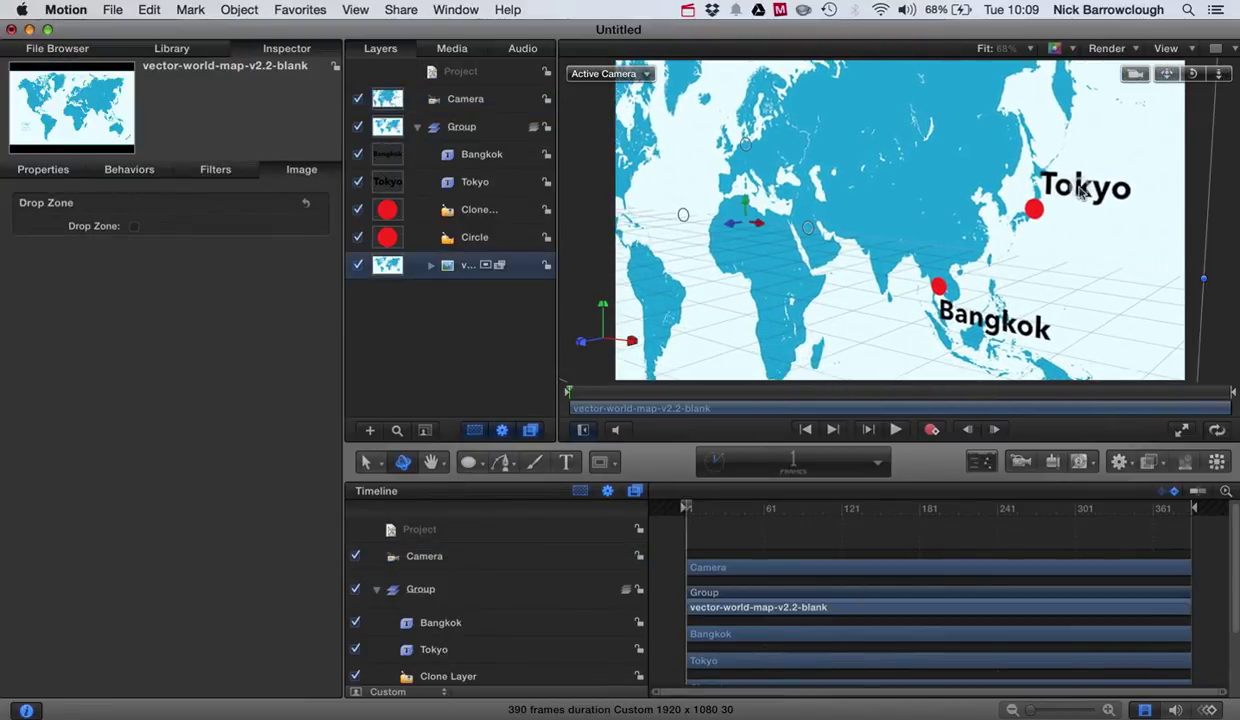
pyautogui.click(476, 189)
pyautogui.keyDown('shift'); pyautogui.click(490, 157); pyautogui.keyUp('shift')
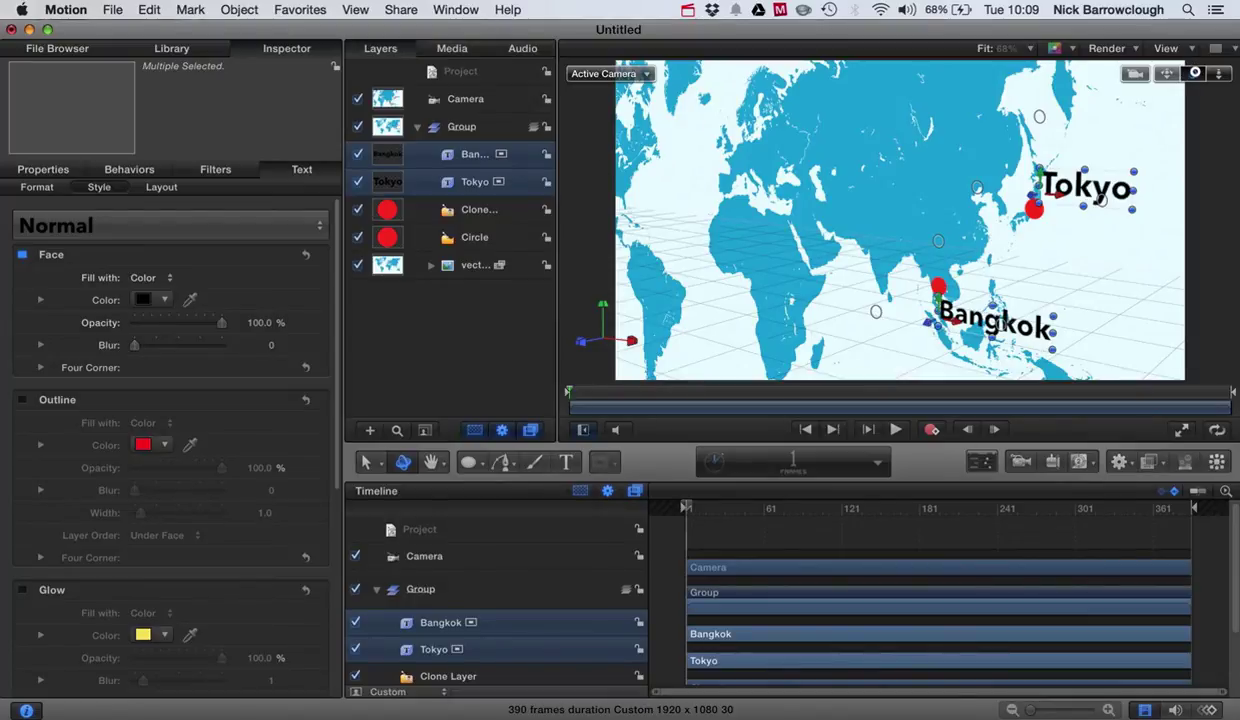
pyautogui.moveTo(1197, 76); pyautogui.dragTo(1196, 76)
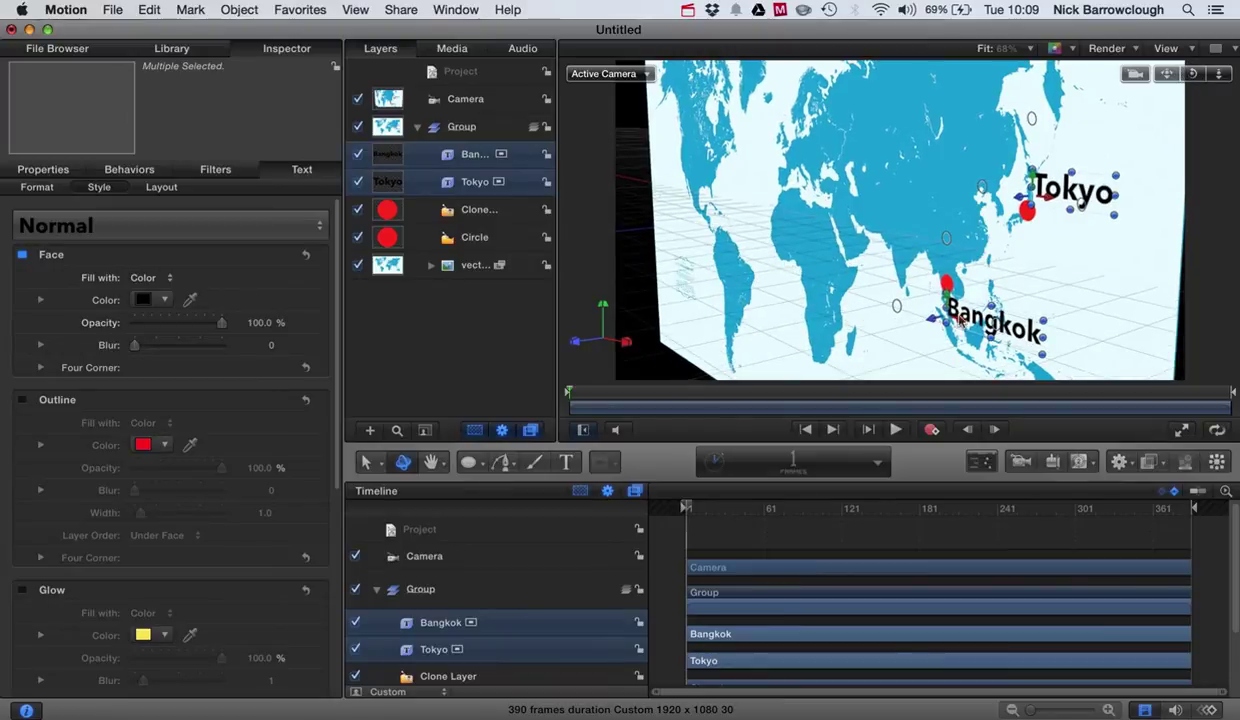
pyautogui.moveTo(931, 324); pyautogui.dragTo(922, 327)
pyautogui.moveTo(1197, 74); pyautogui.dragTo(1197, 74)
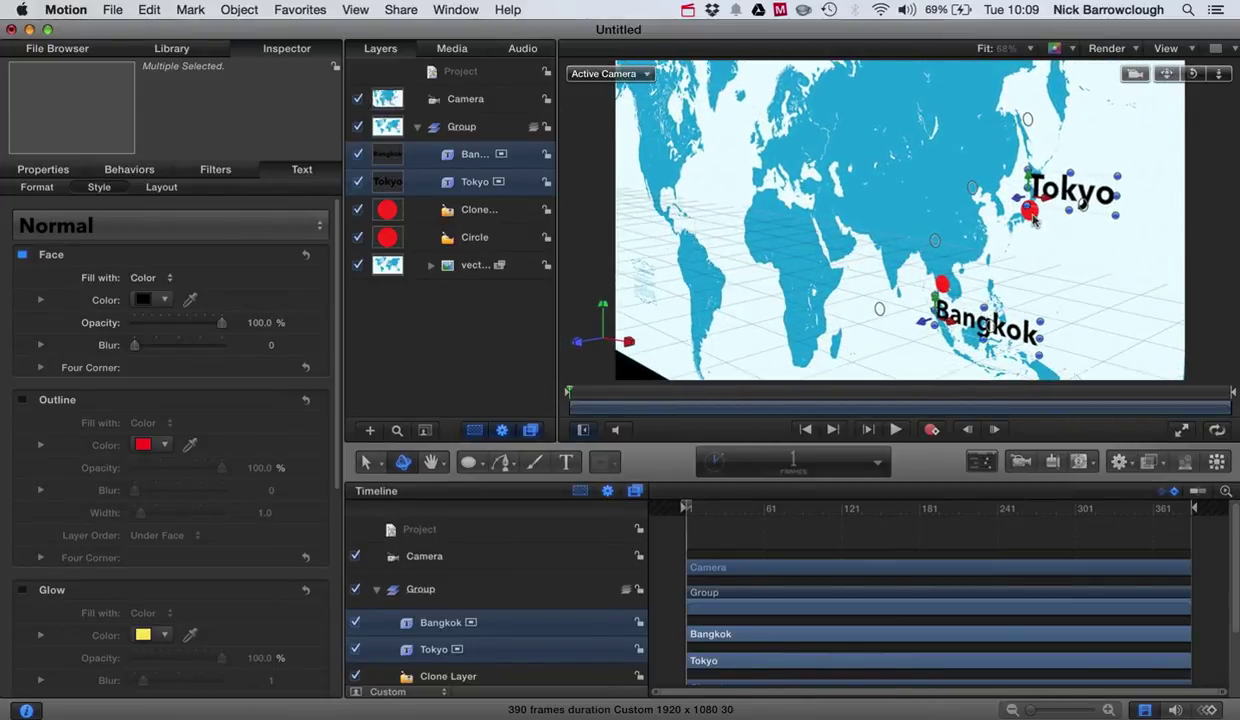
# - Push the Circle and Clone Layer red dots about 4 units forward in Z
pyautogui.click(470, 237)
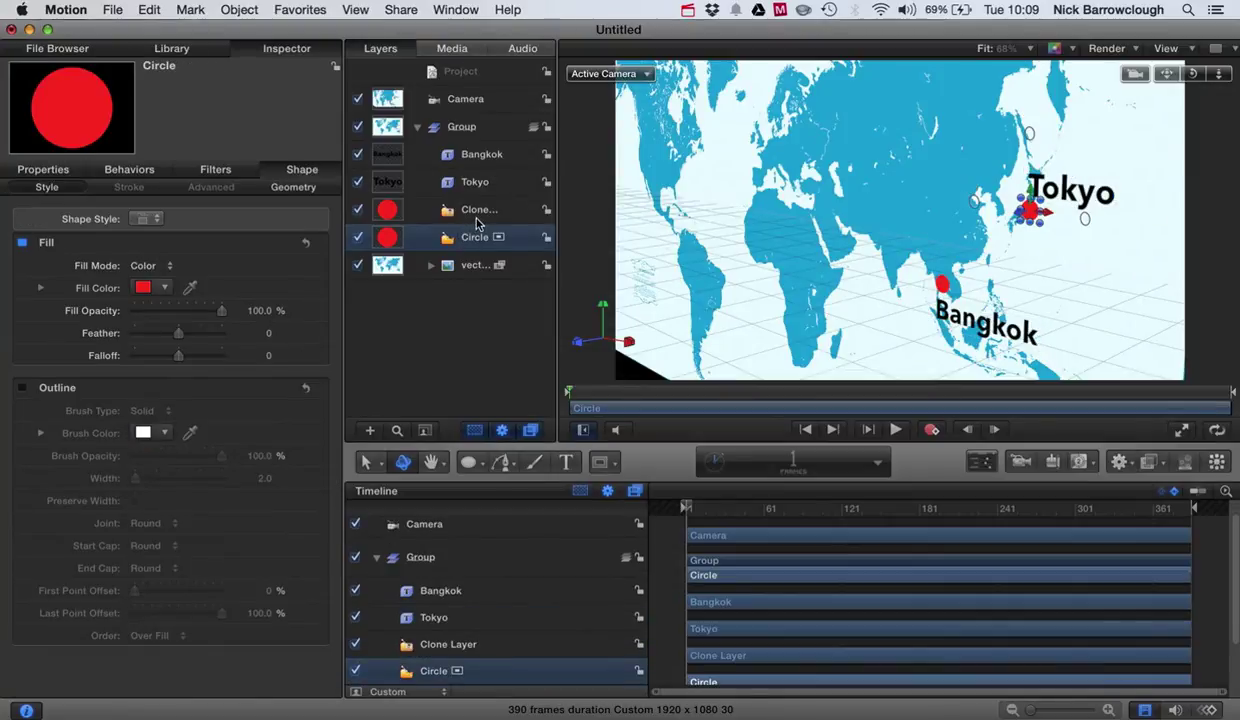
pyautogui.keyDown('shift'); pyautogui.click(477, 212); pyautogui.keyUp('shift')
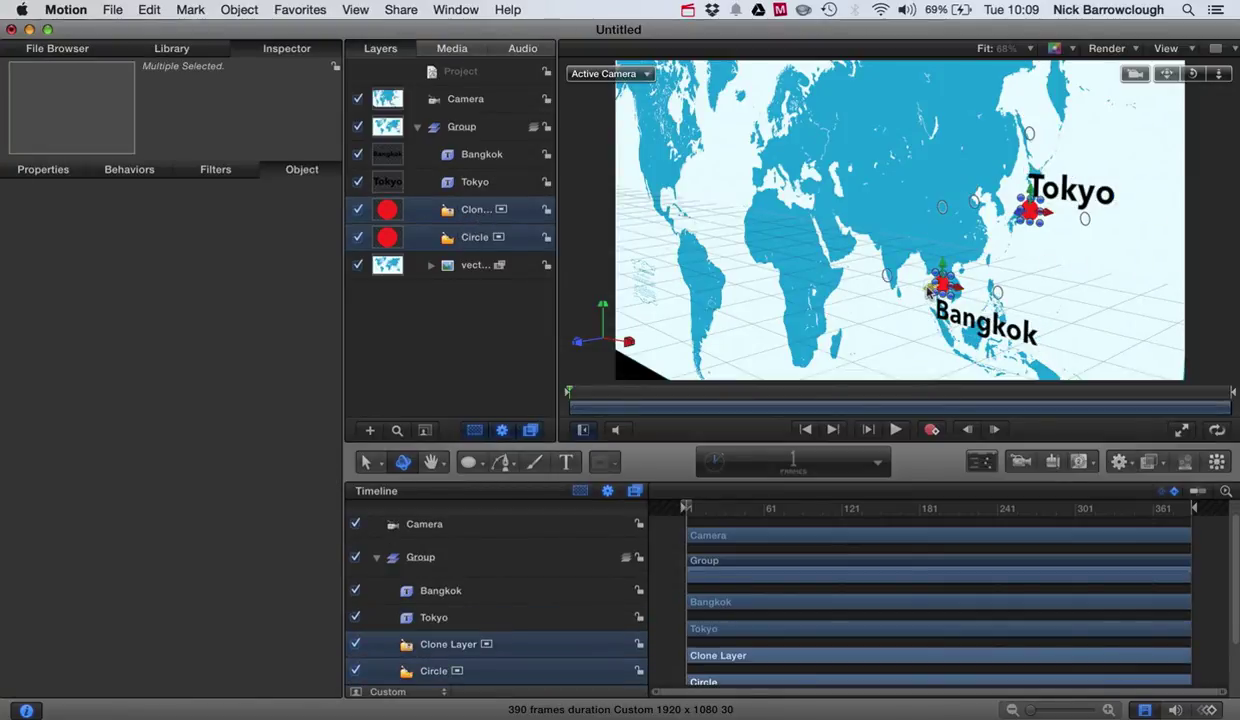
pyautogui.moveTo(1201, 79); pyautogui.dragTo(1185, 78)
pyautogui.moveTo(998, 217); pyautogui.dragTo(996, 220)
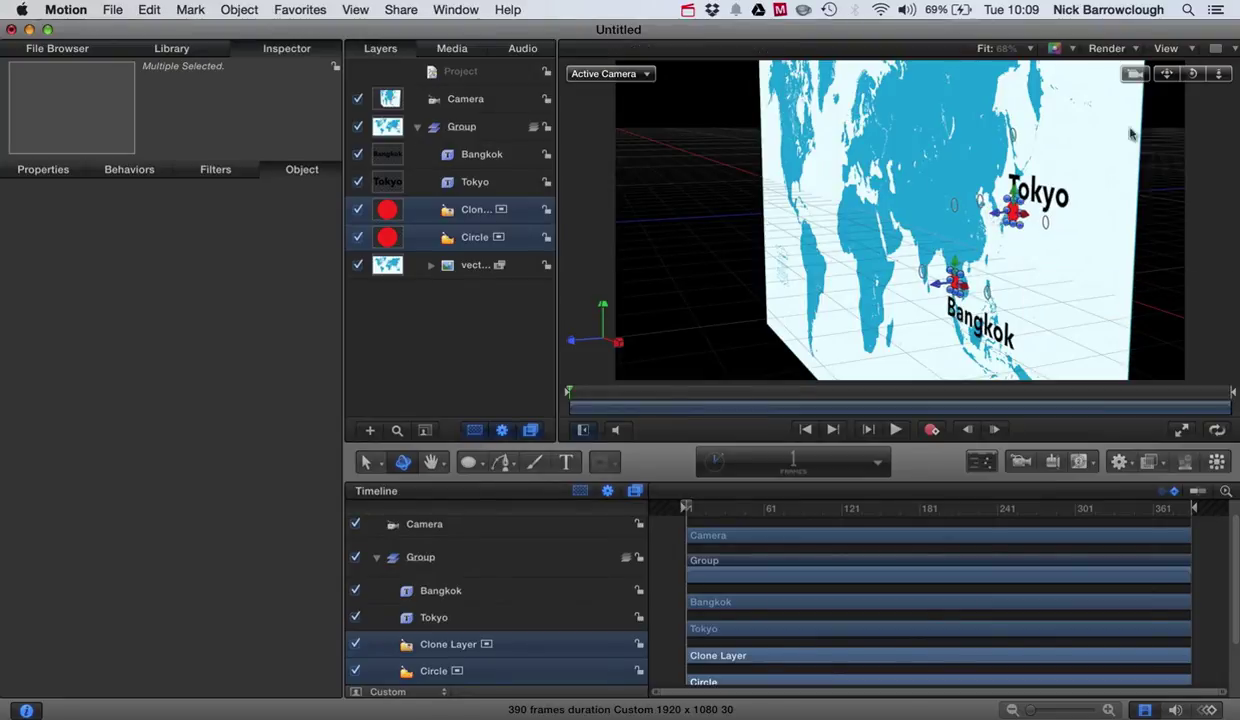
pyautogui.click(1153, 248)
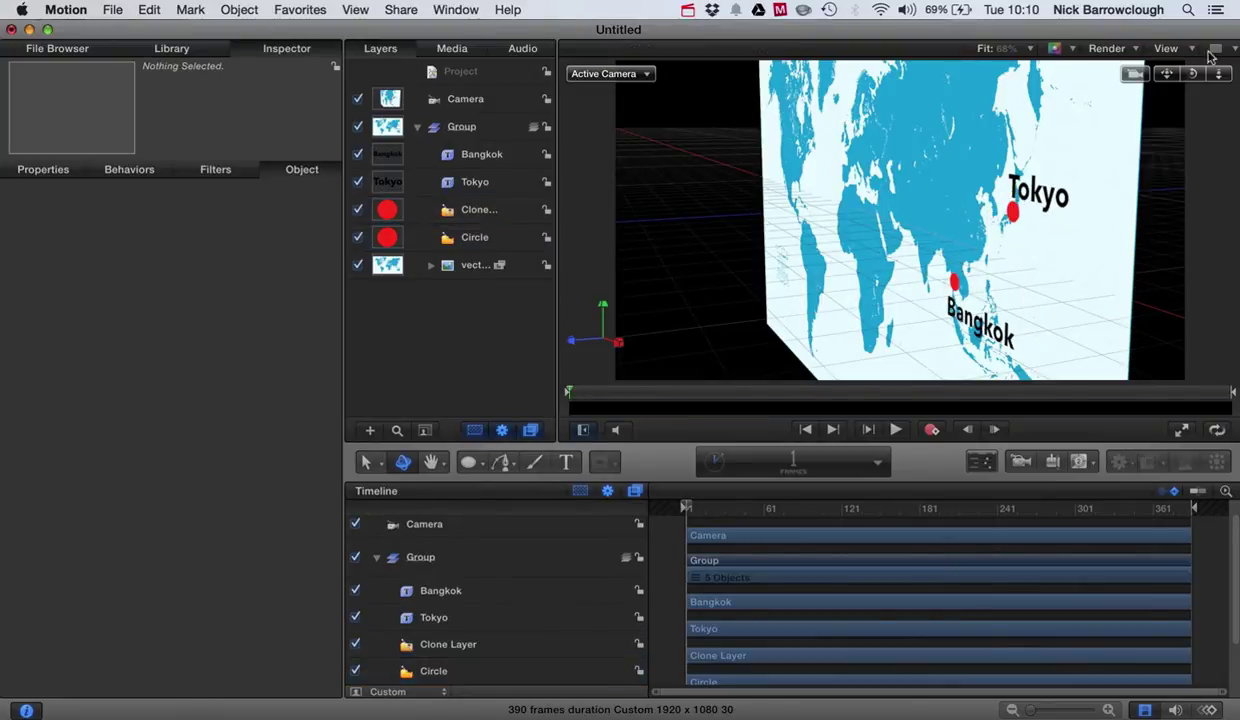
pyautogui.moveTo(1193, 74); pyautogui.dragTo(1172, 80)
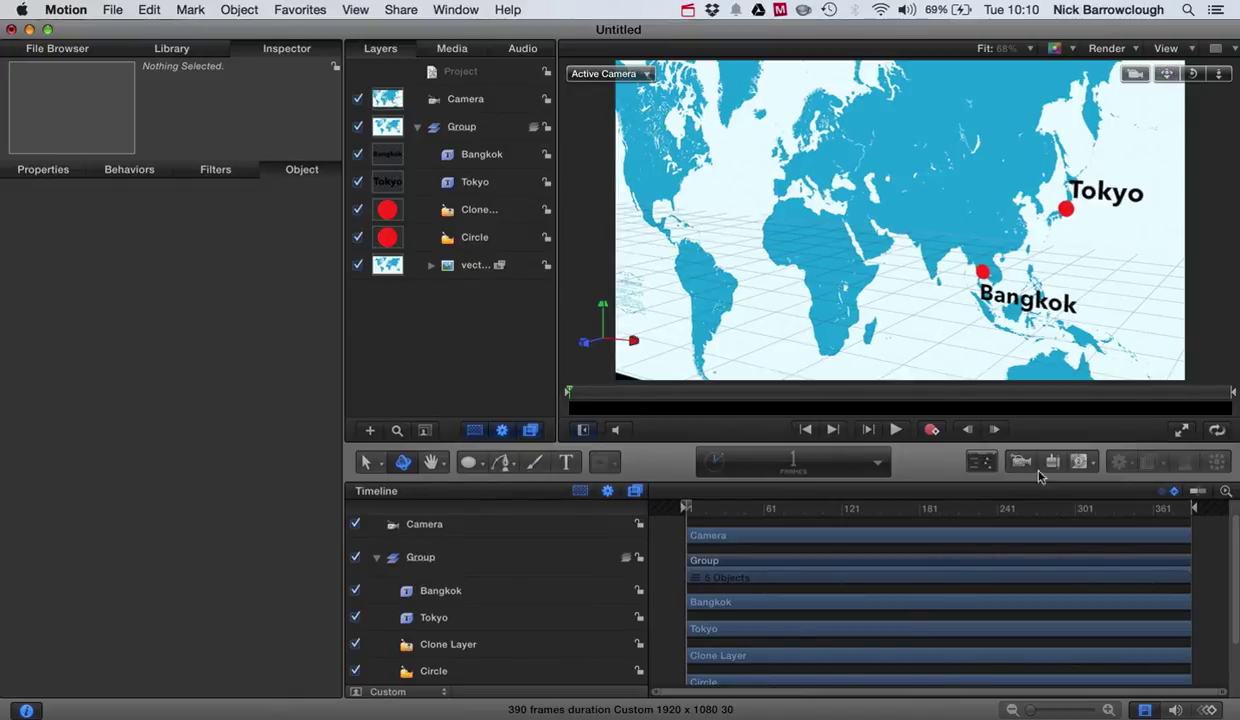
# - Add a Spot light with shadows enabled at softness 11.0
pyautogui.click(1052, 462)
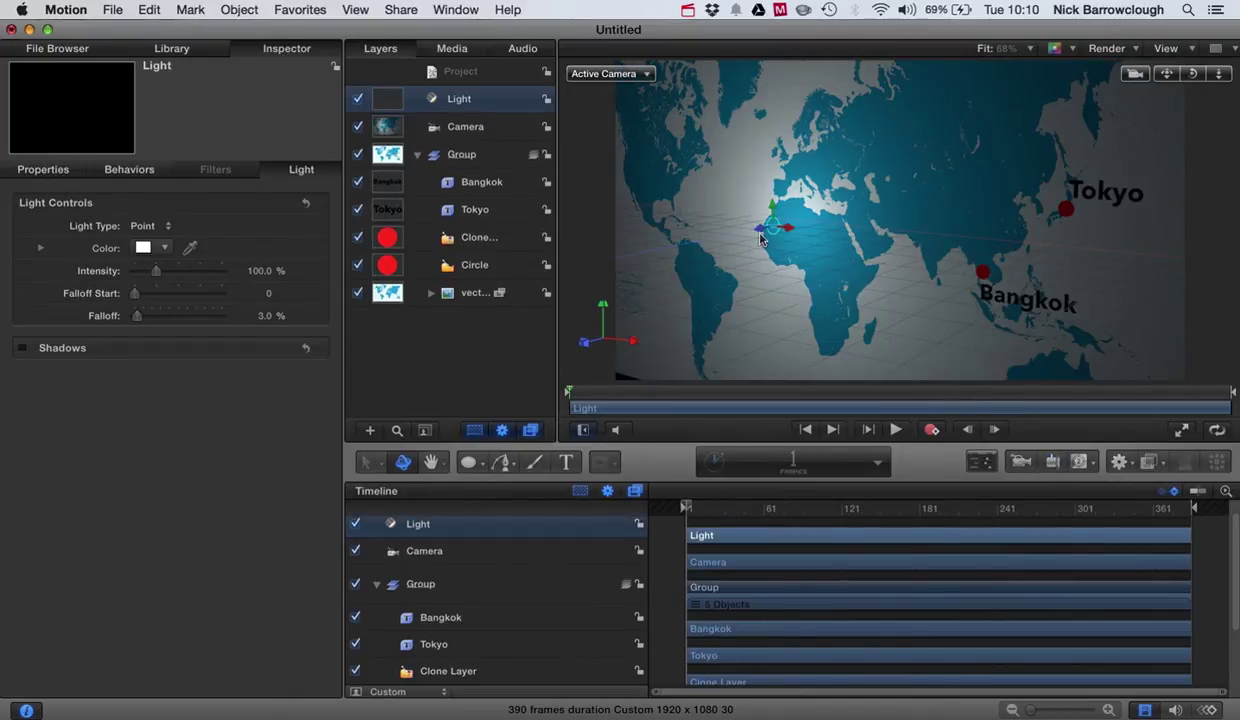
pyautogui.click(22, 349)
pyautogui.click(280, 350)
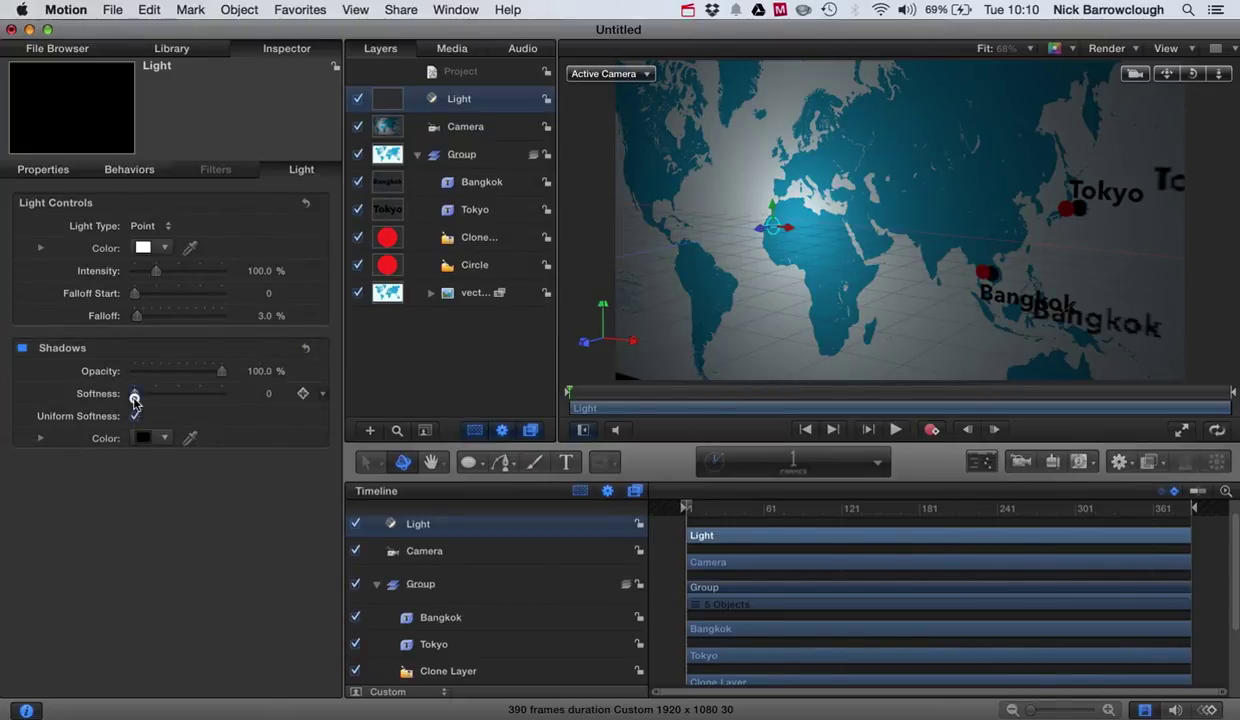
pyautogui.moveTo(135, 398); pyautogui.dragTo(185, 410)
pyautogui.click(163, 227)
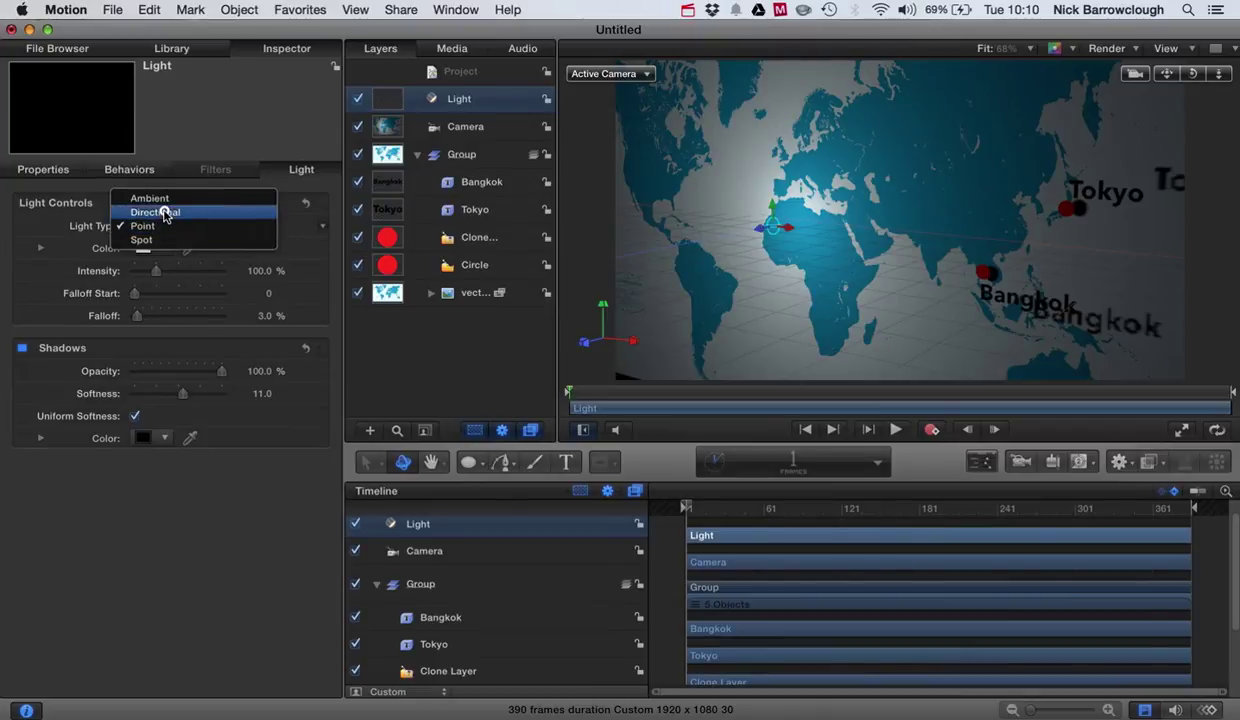
pyautogui.click(152, 240)
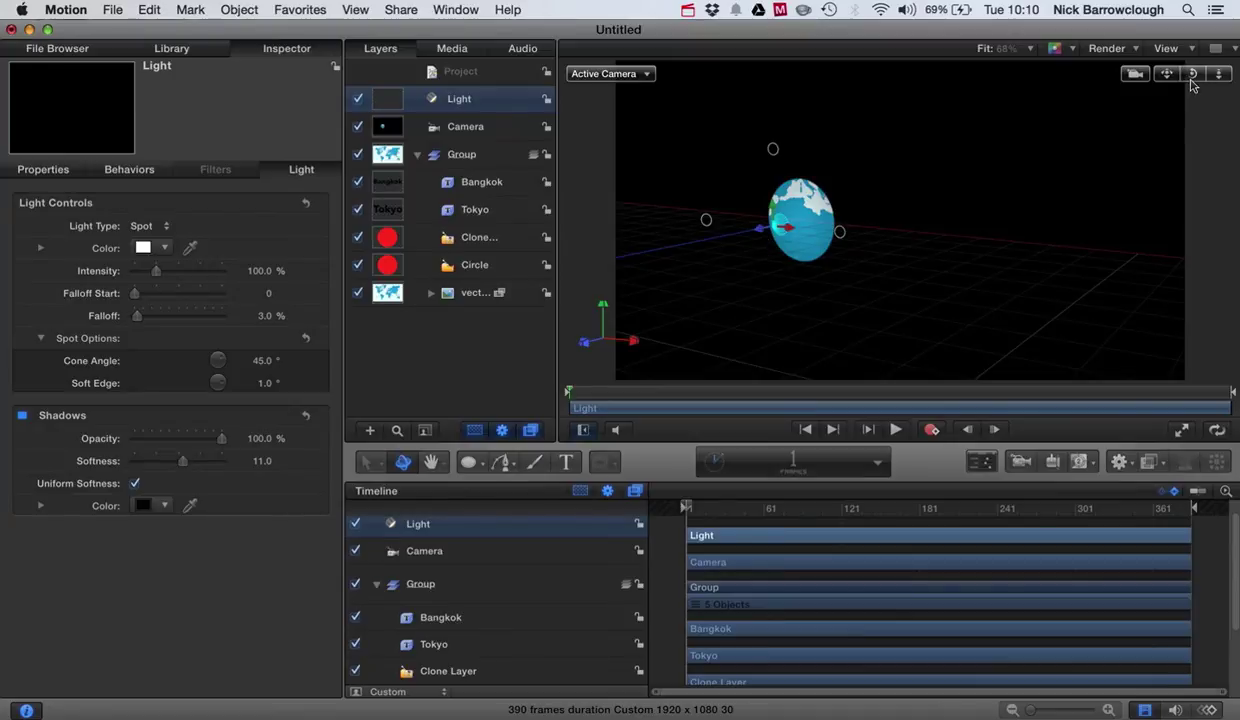
pyautogui.click(582, 76)
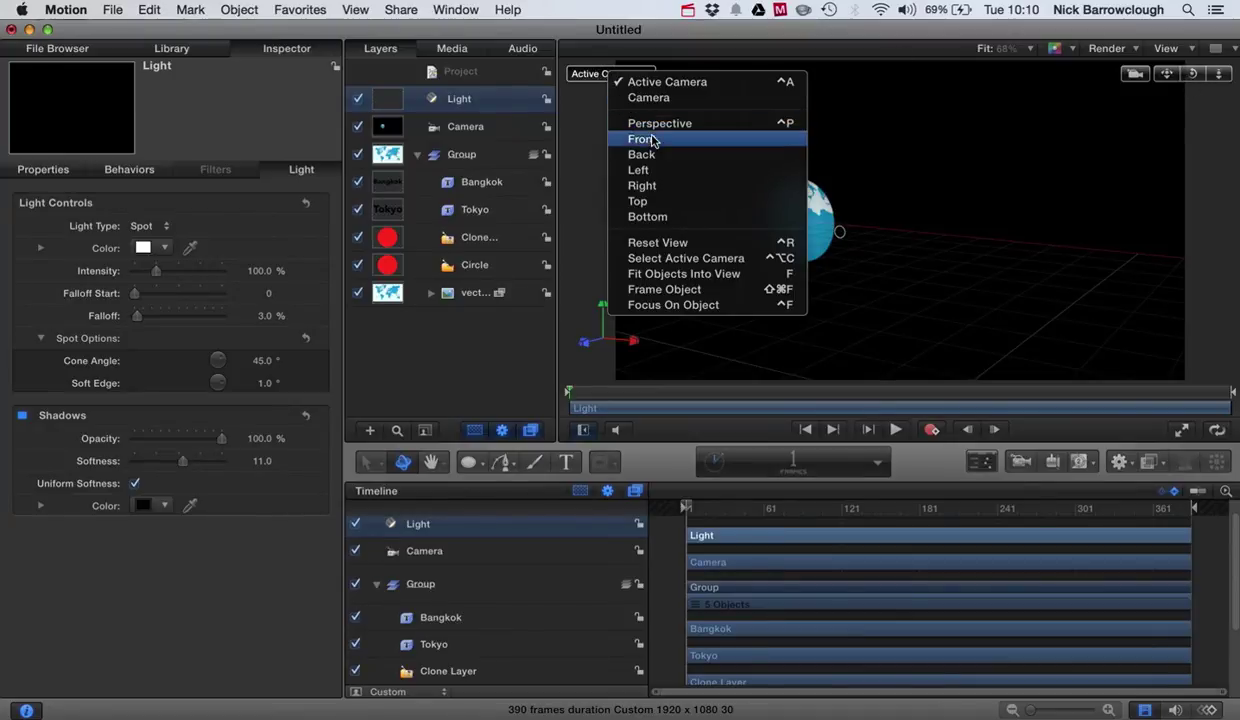
# - Move the spotlight back in Z and right in X so it lights Asia, back in Active Camera view
pyautogui.click(641, 170)
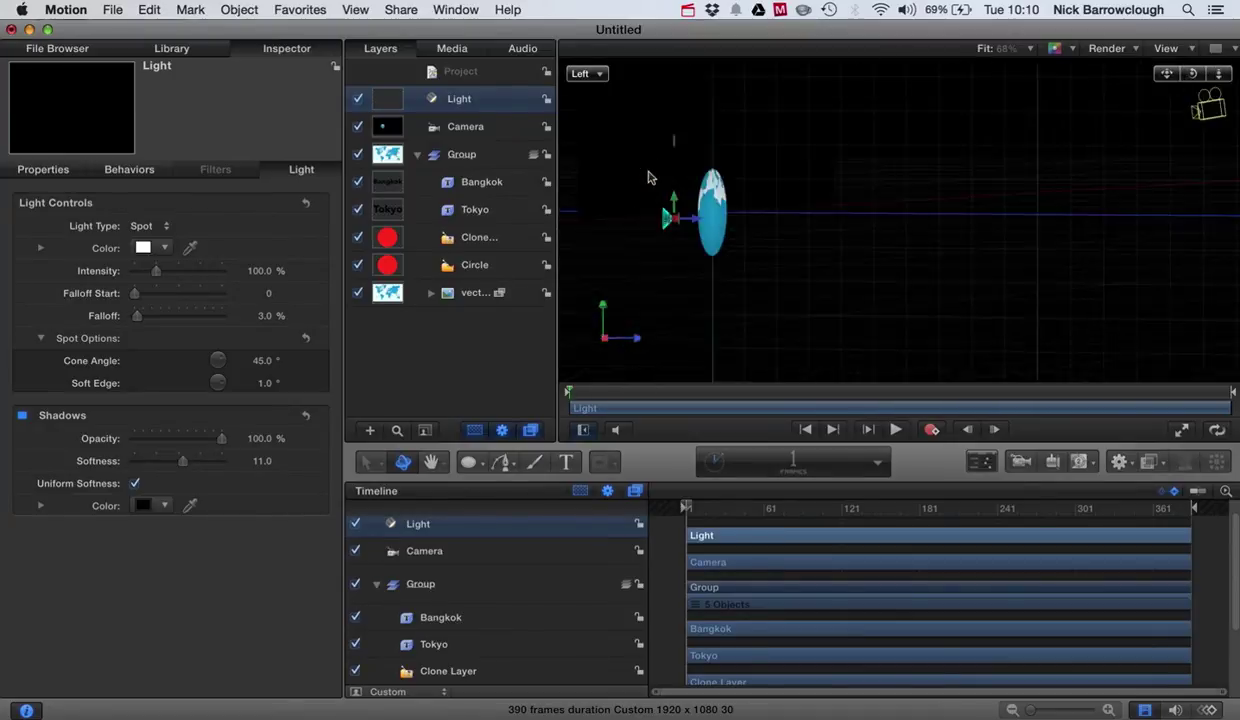
pyautogui.moveTo(676, 220); pyautogui.dragTo(872, 224)
pyautogui.click(585, 73)
pyautogui.click(623, 143)
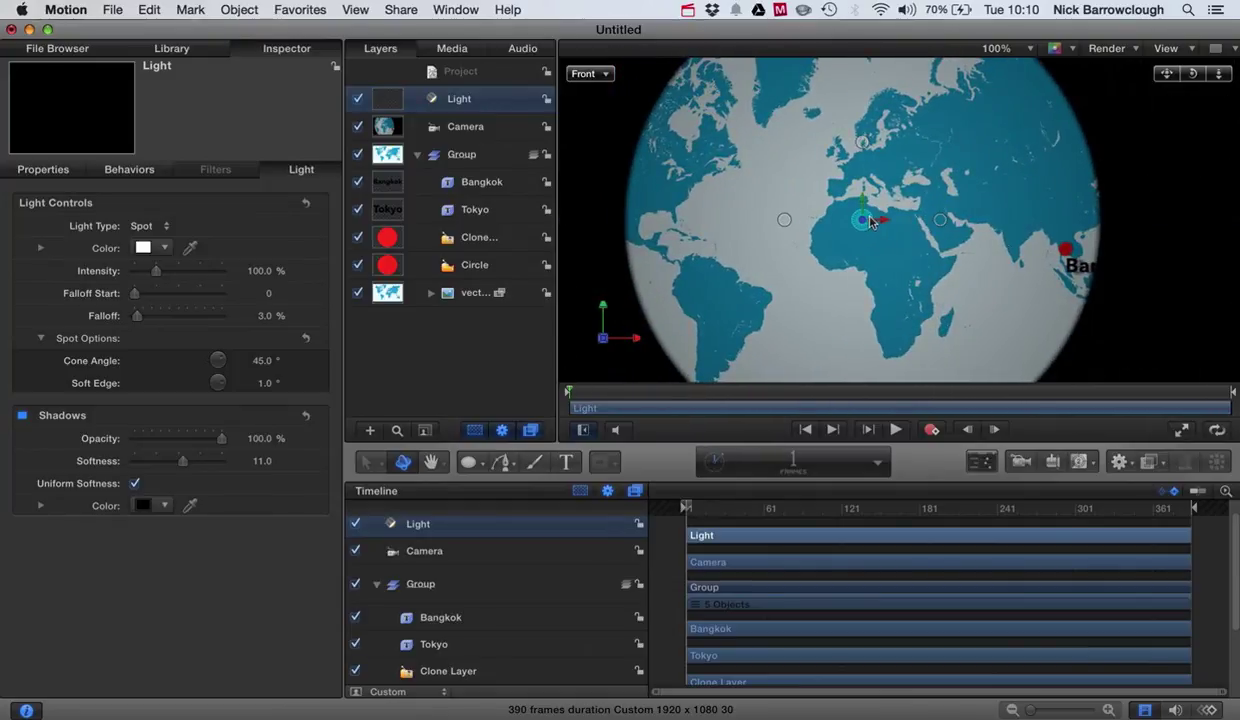
pyautogui.moveTo(881, 226); pyautogui.dragTo(1089, 232)
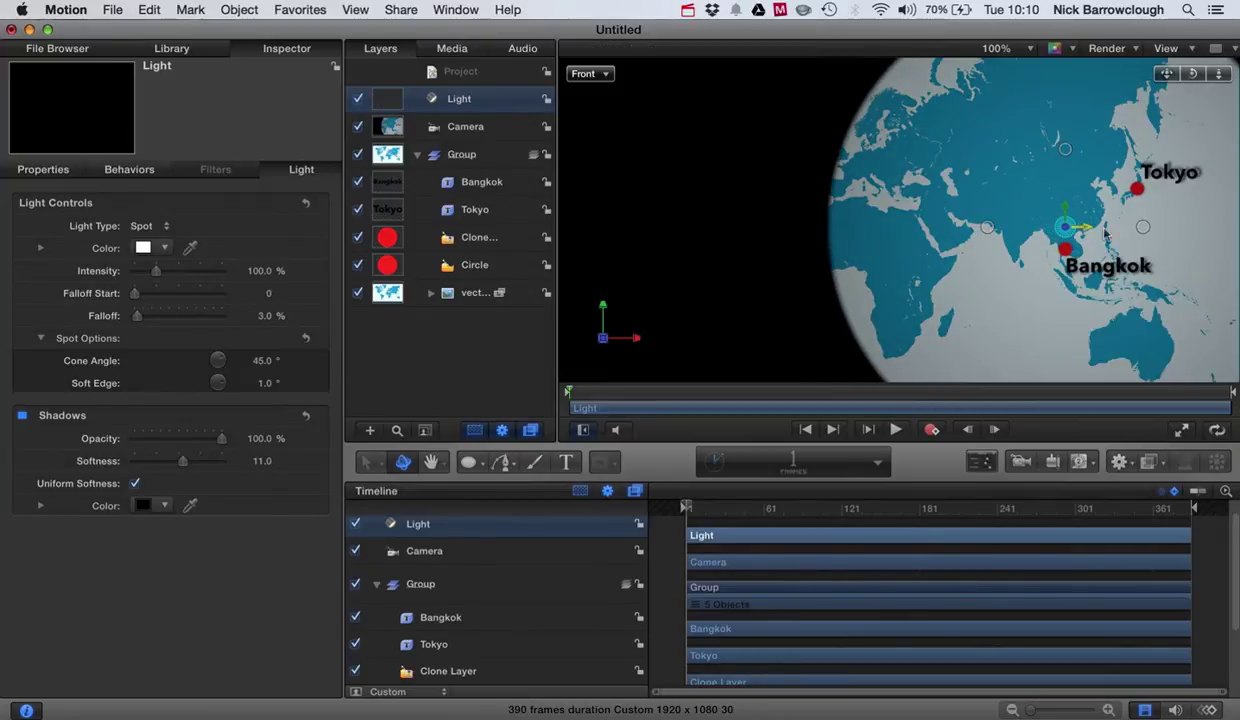
pyautogui.click(588, 74)
pyautogui.click(600, 85)
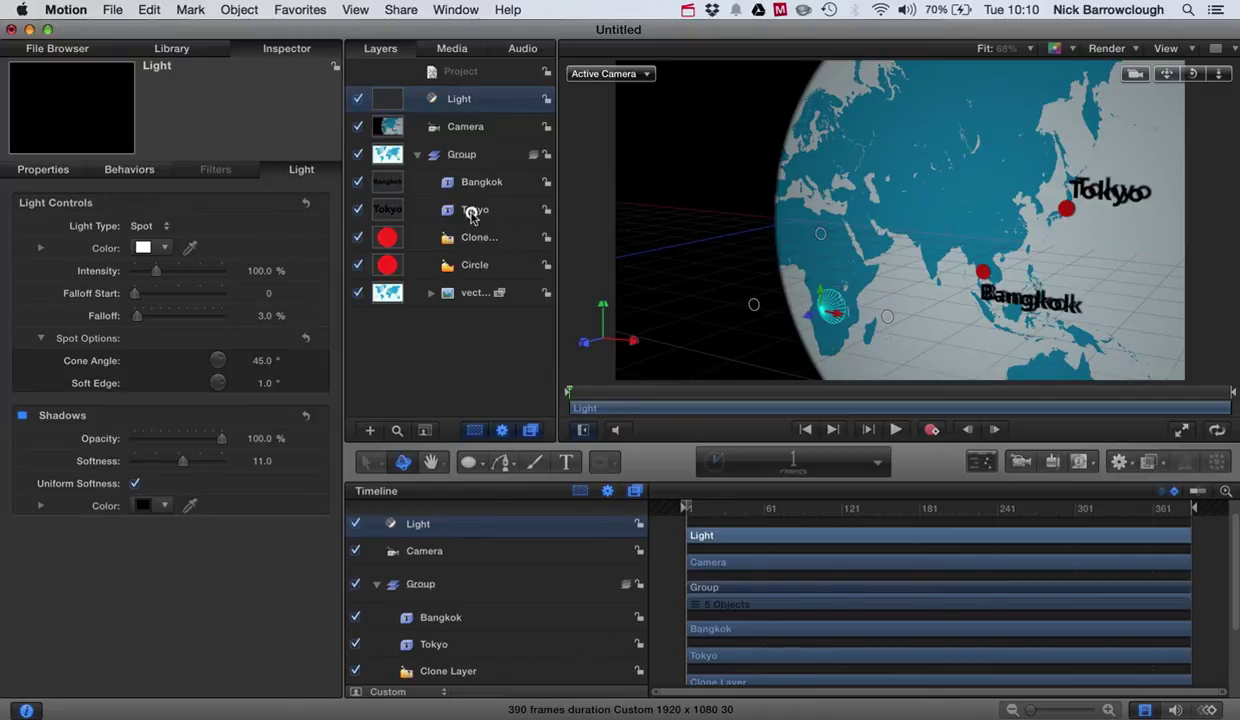
# - Set the Tokyo label's face colour to cyan
pyautogui.click(462, 209)
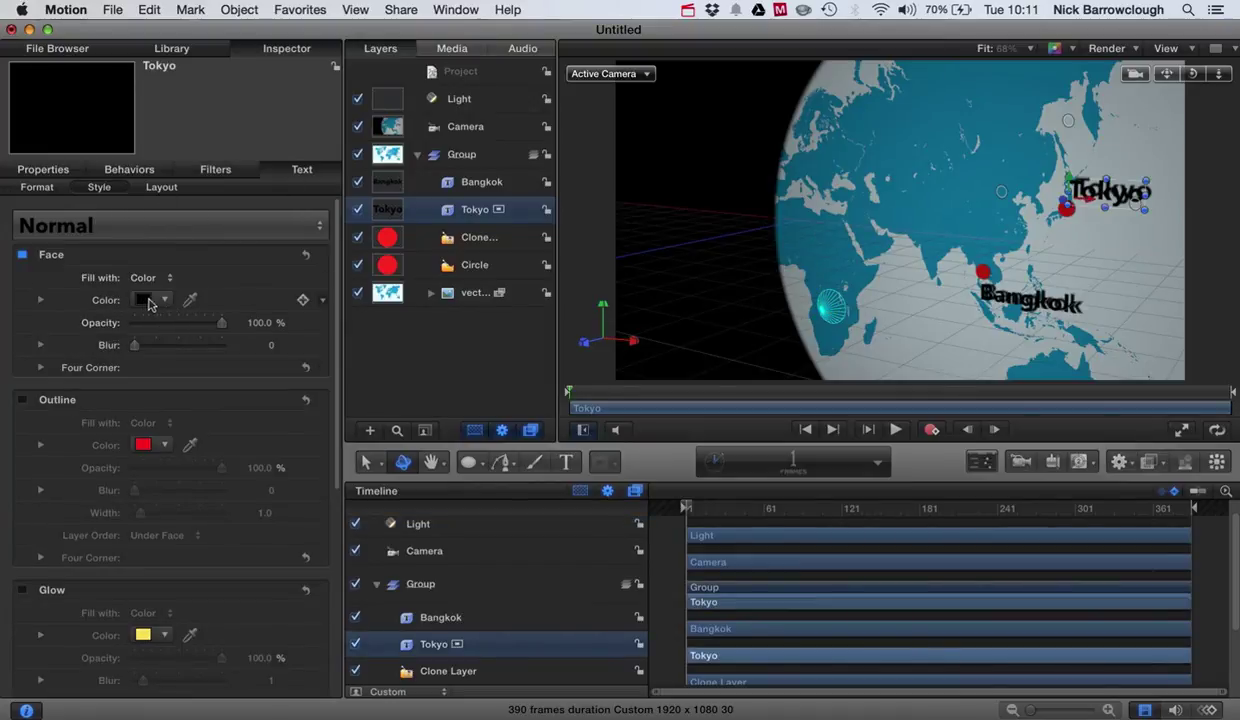
pyautogui.moveTo(165, 304); pyautogui.dragTo(189, 384)
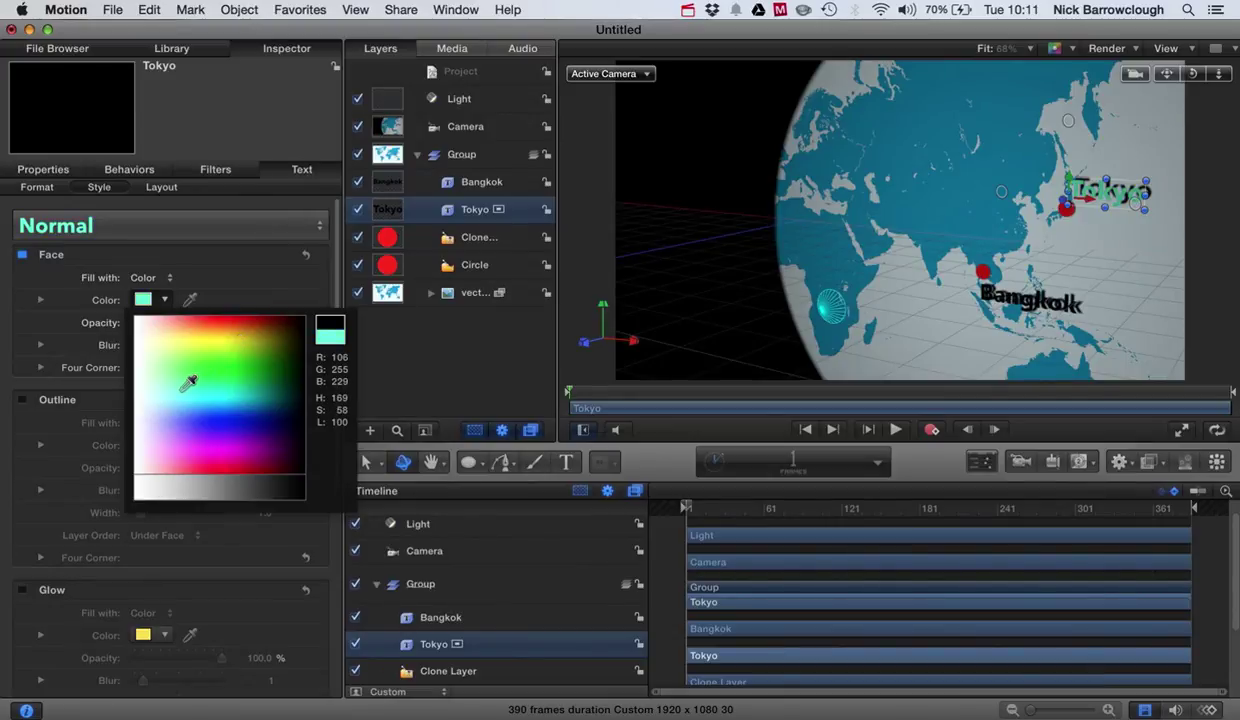
pyautogui.moveTo(189, 383); pyautogui.dragTo(186, 386)
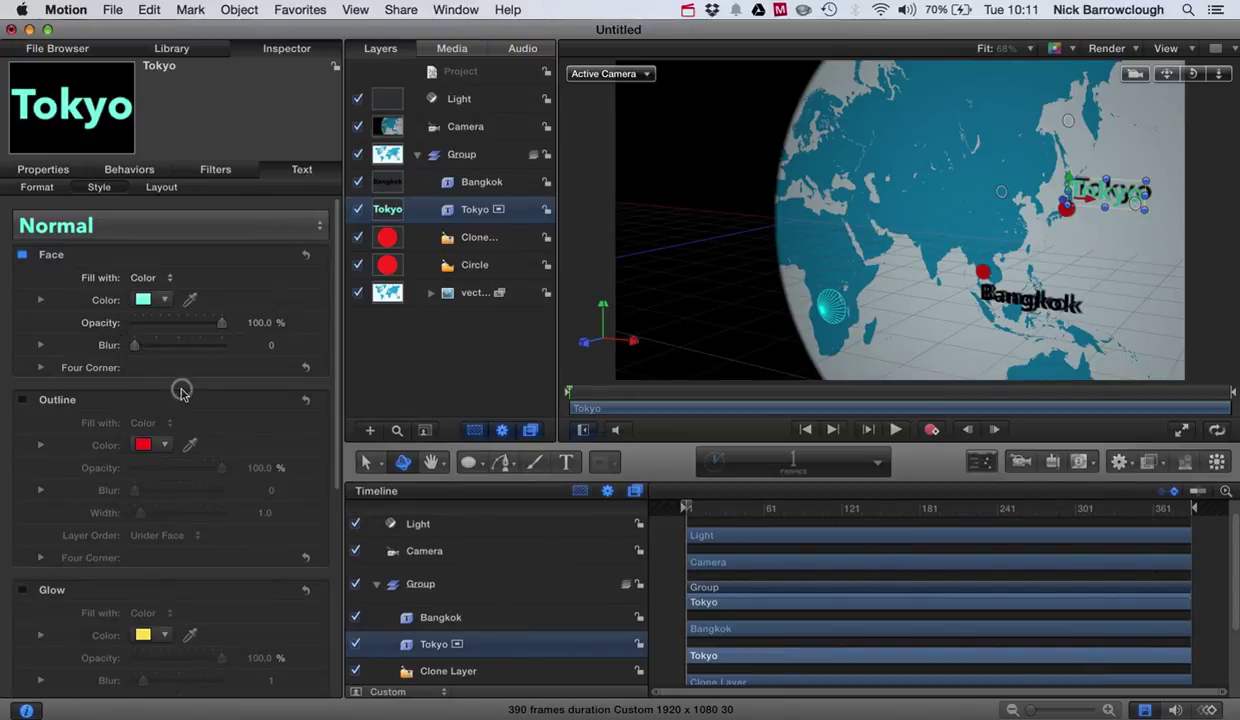
# - Match the Bangkok label's face colour to Tokyo's light mint cyan
pyautogui.click(1007, 308)
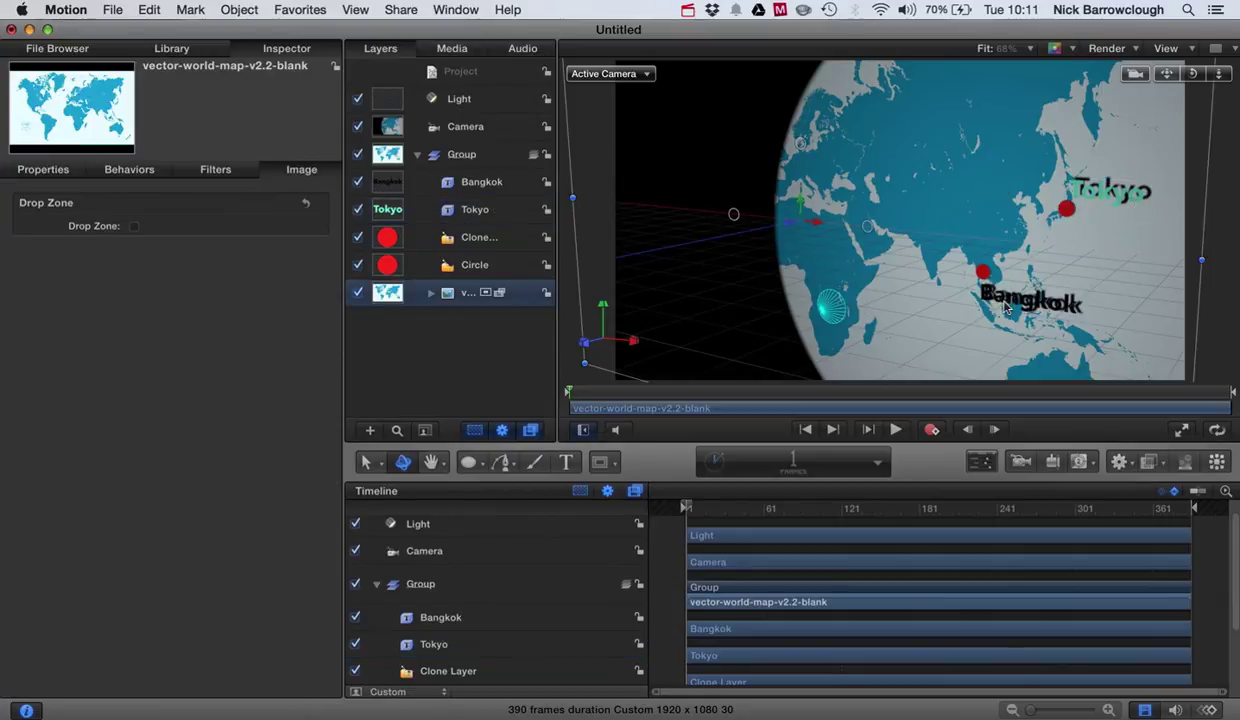
pyautogui.click(484, 189)
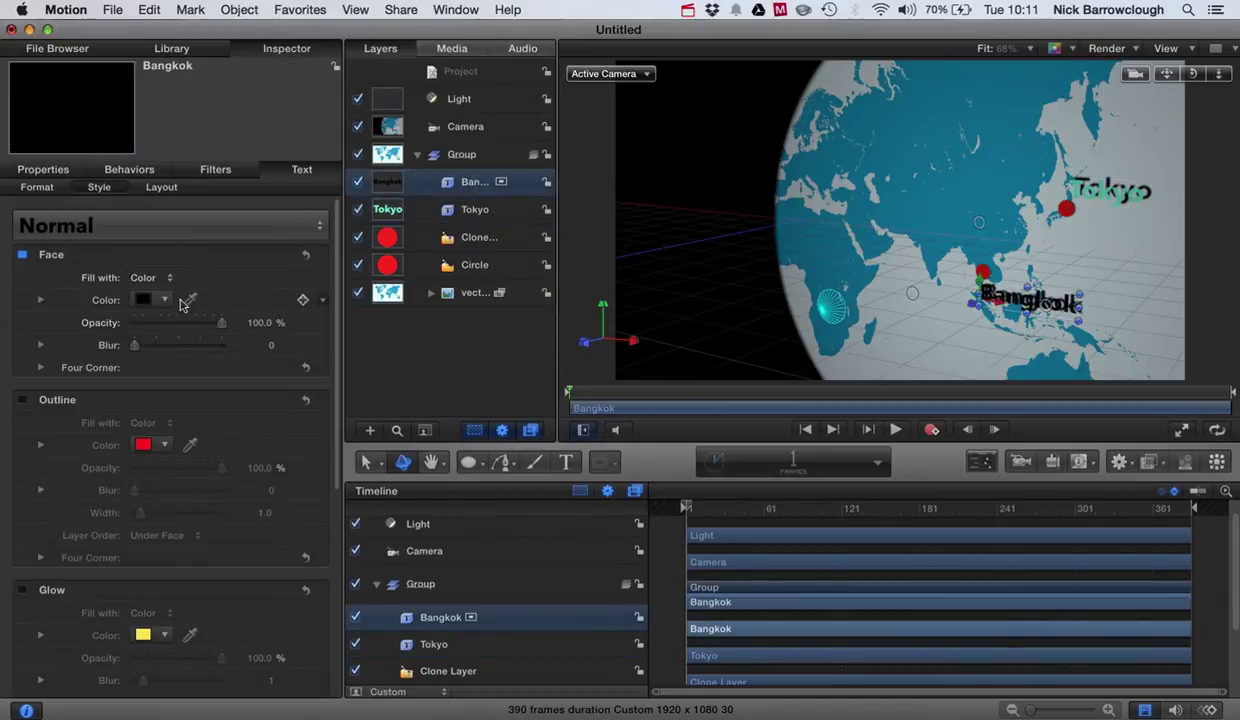
pyautogui.click(190, 300)
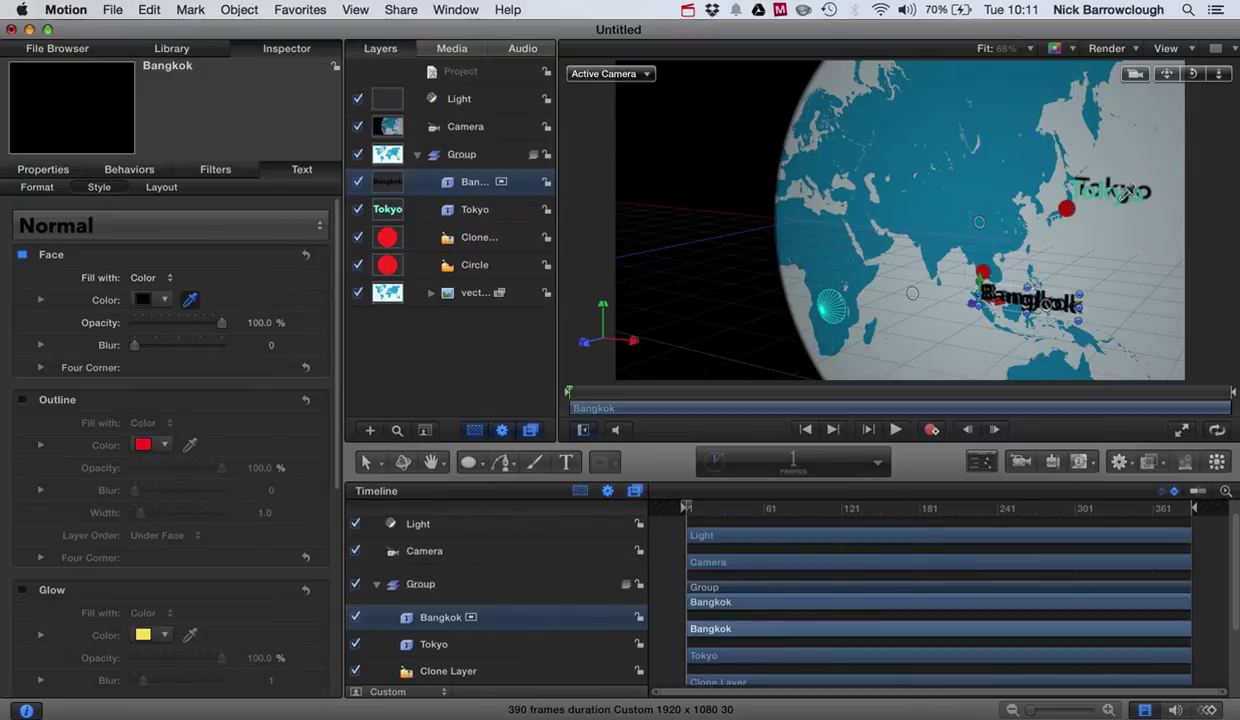
pyautogui.click(1120, 196)
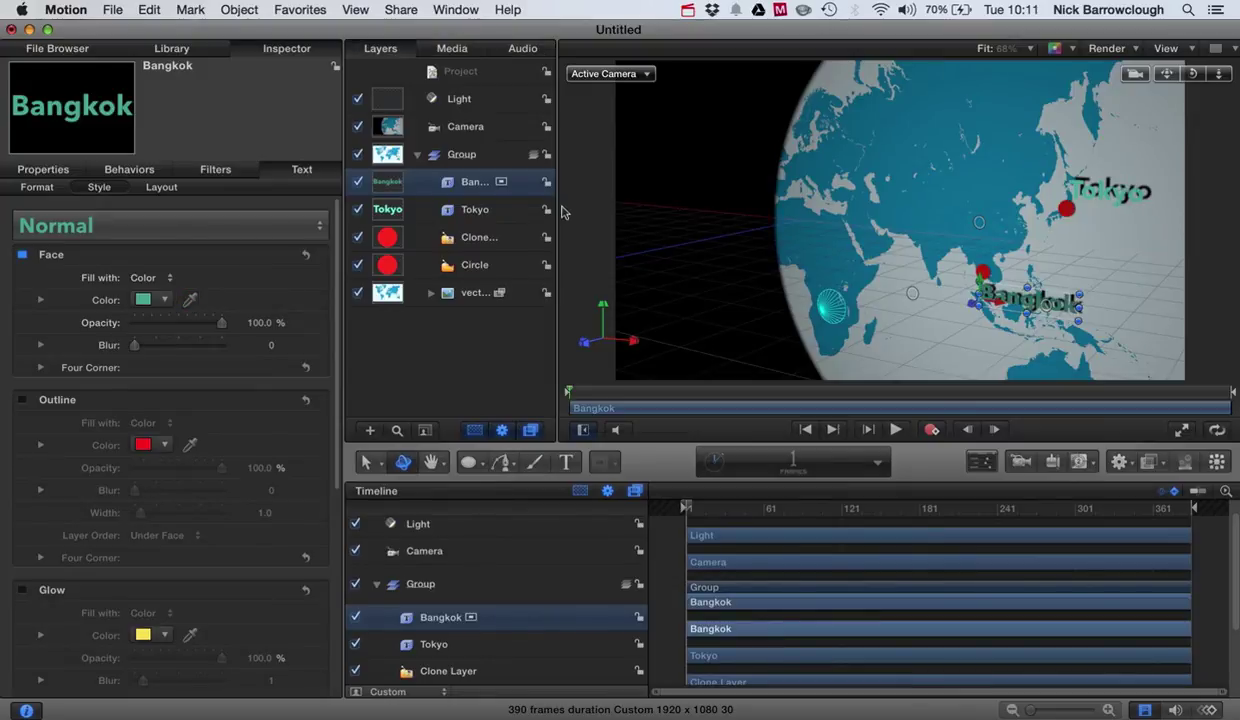
pyautogui.click(165, 300)
pyautogui.moveTo(170, 330); pyautogui.dragTo(180, 400)
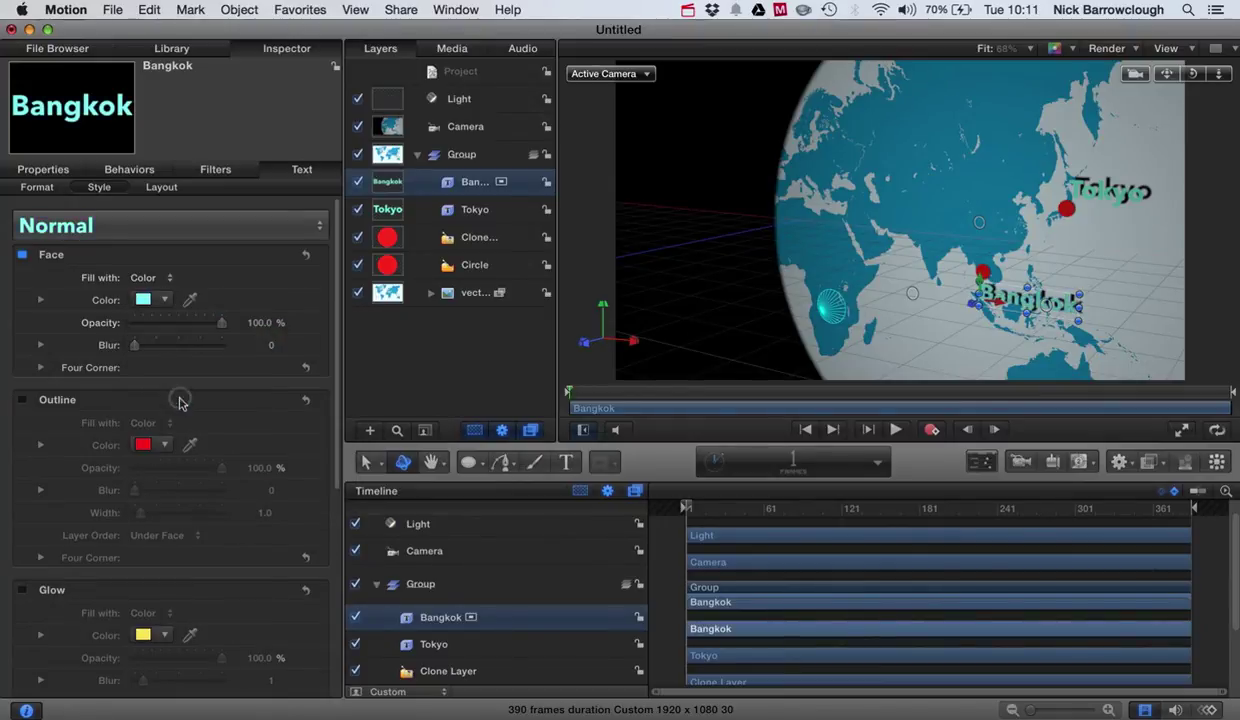
pyautogui.click(706, 212)
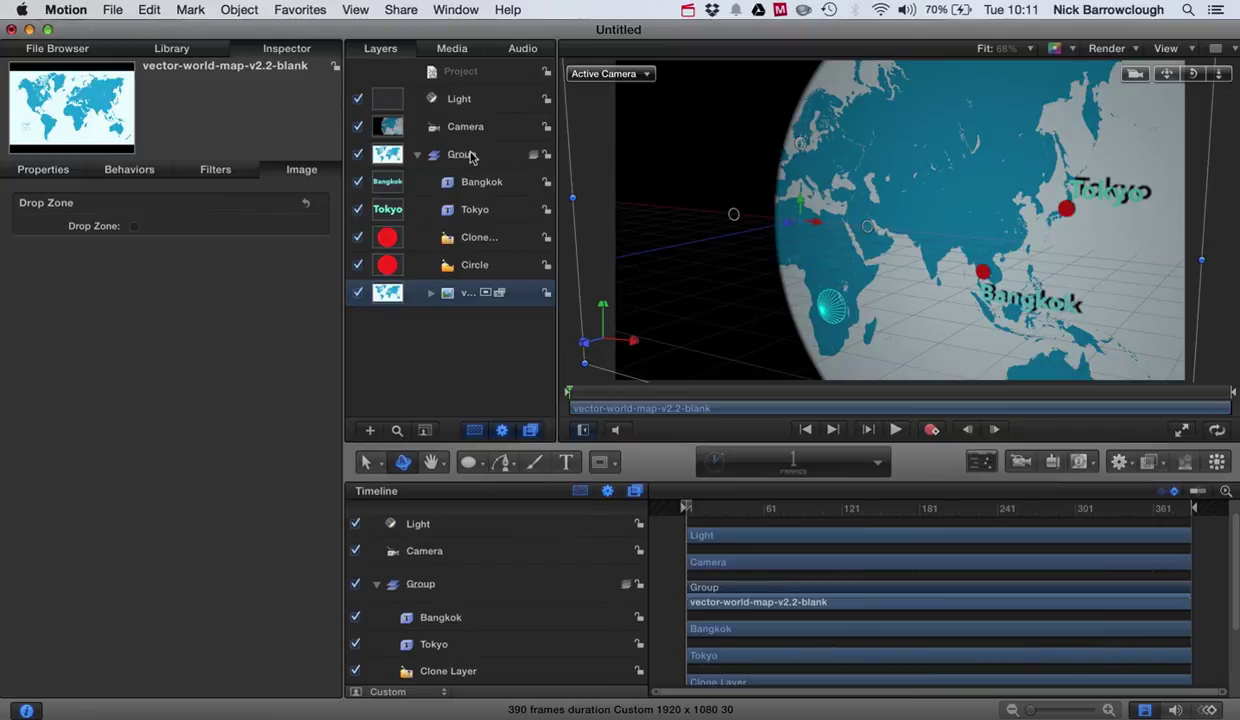
# - Lower the spotlight's shadow opacity to about 61%, with shadow softness at 14
pyautogui.click(447, 100)
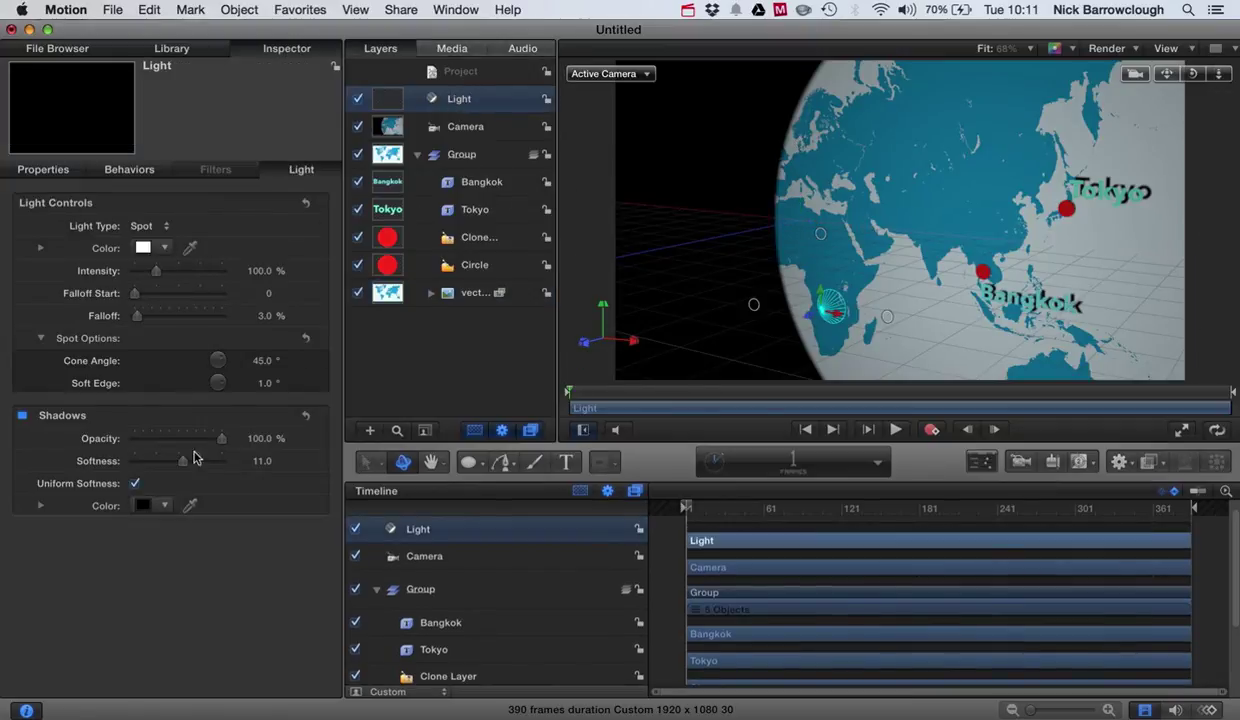
pyautogui.moveTo(220, 443); pyautogui.dragTo(197, 463)
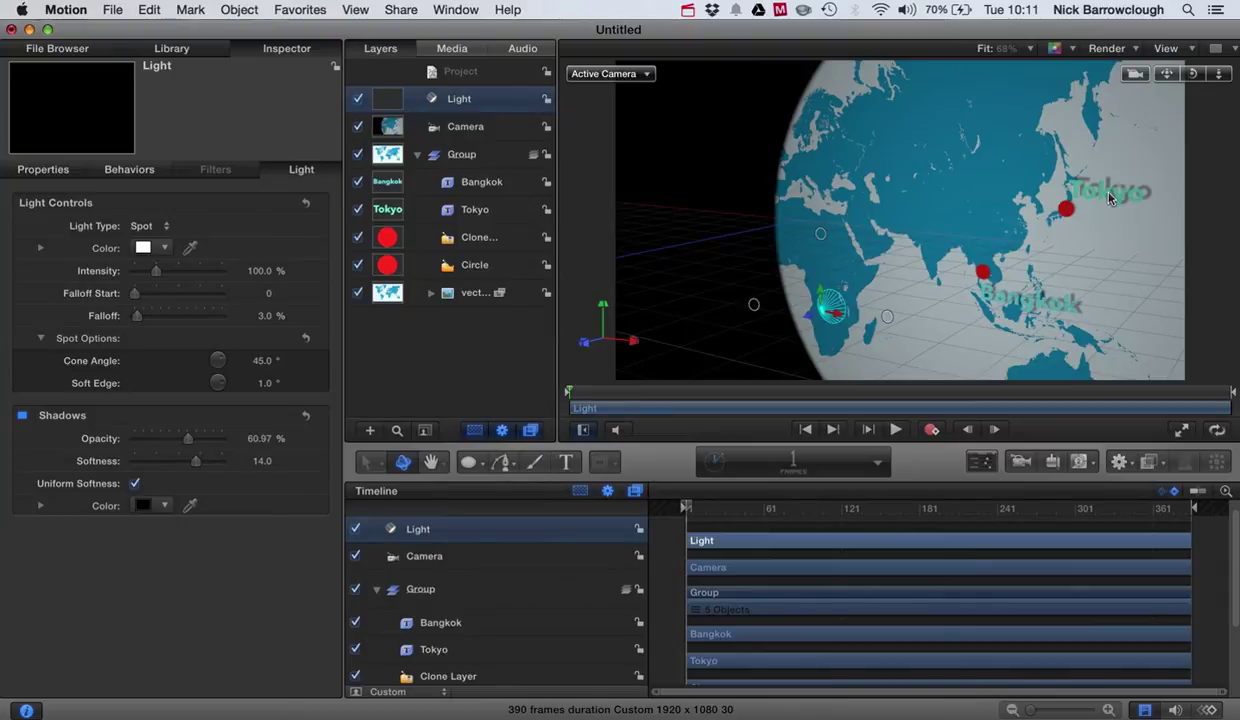
pyautogui.click(1108, 198)
pyautogui.click(471, 219)
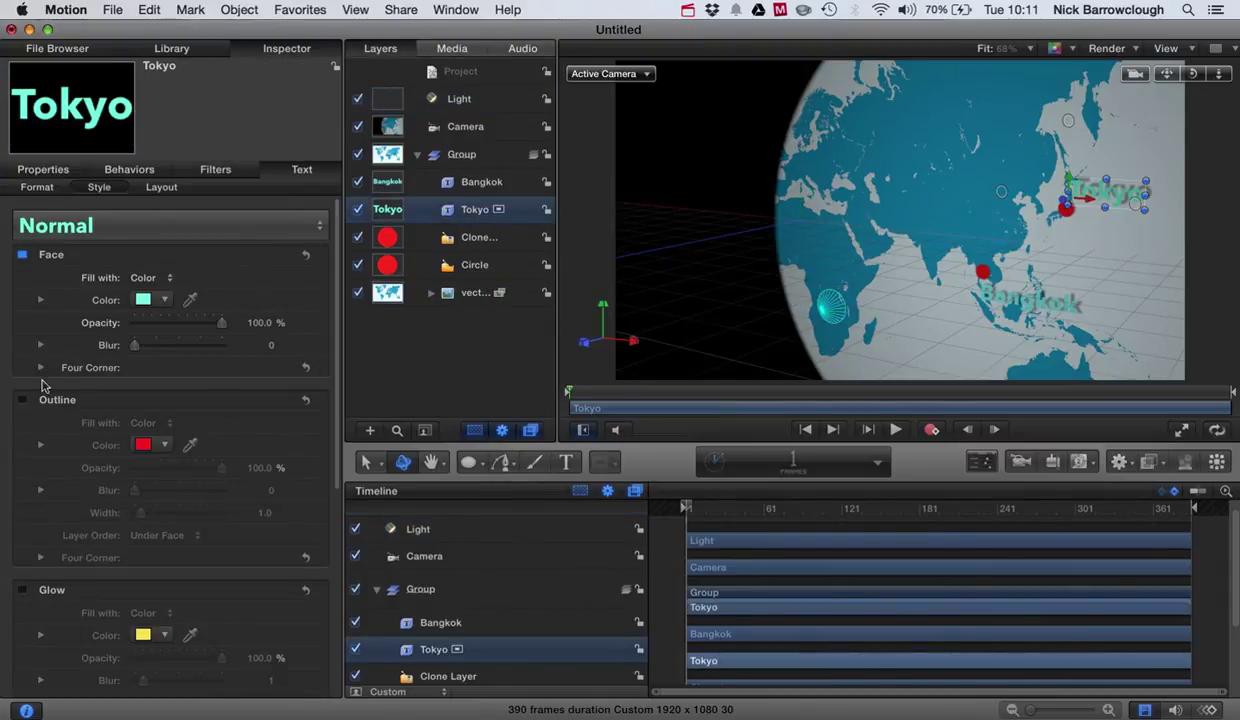
# - Turn on a near-black outline for the Tokyo label
pyautogui.click(22, 400)
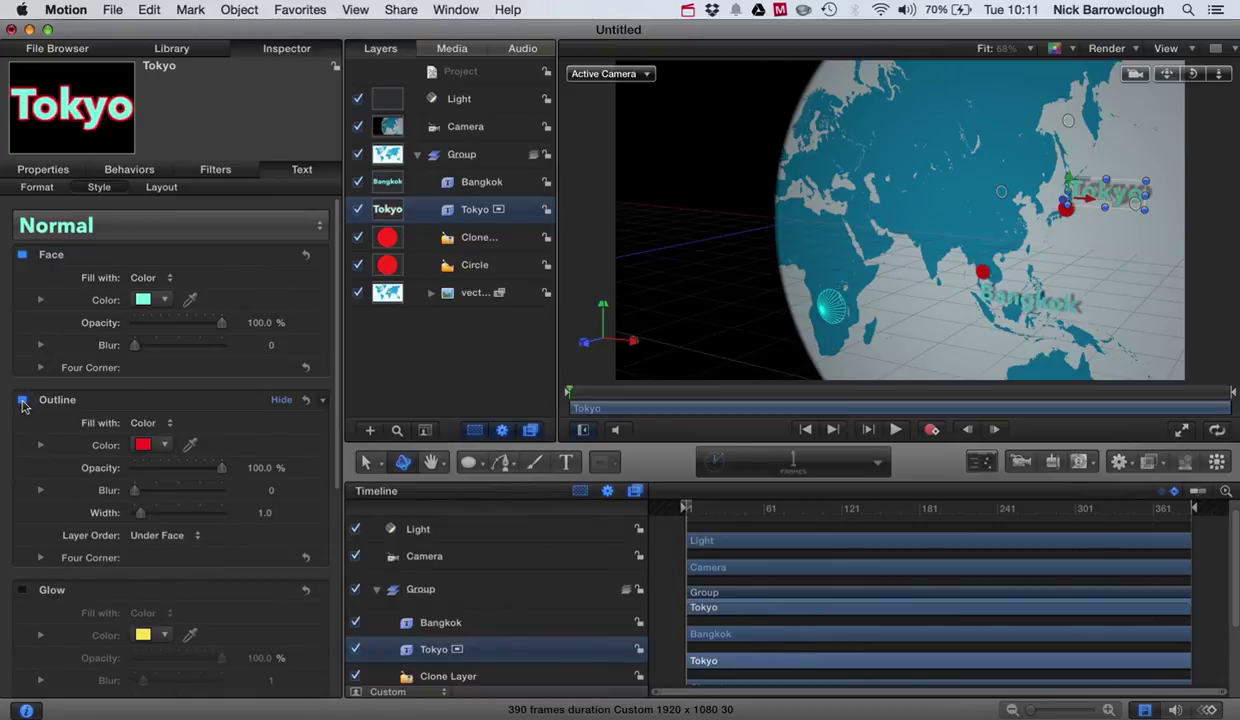
pyautogui.click(165, 445)
pyautogui.click(148, 477)
pyautogui.moveTo(148, 477); pyautogui.dragTo(304, 631)
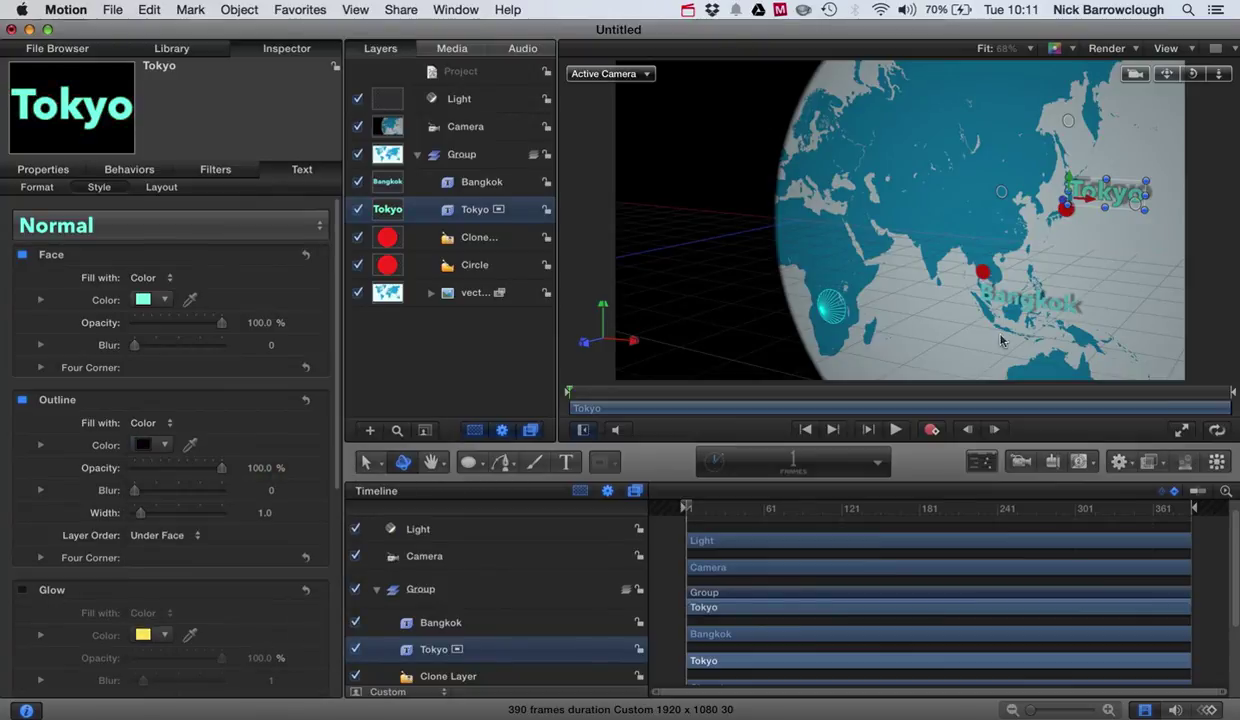
# - Give the Bangkok label a matching near-black outline
pyautogui.click(466, 183)
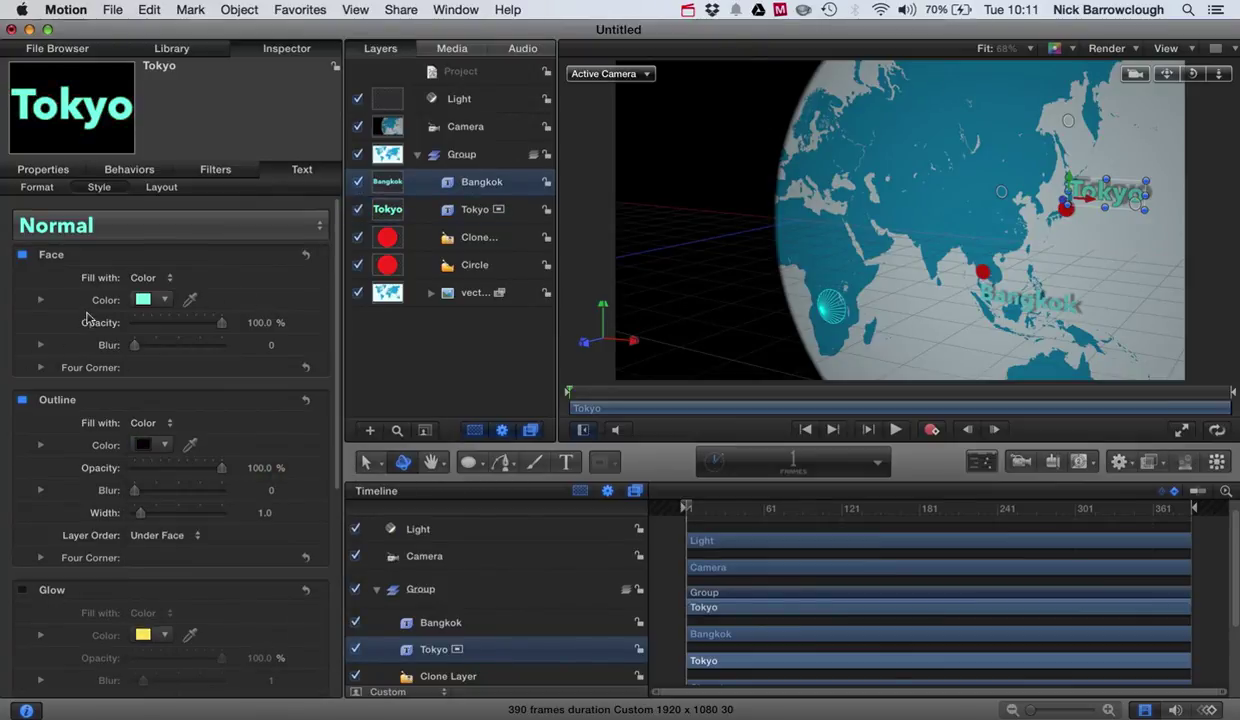
pyautogui.click(22, 400)
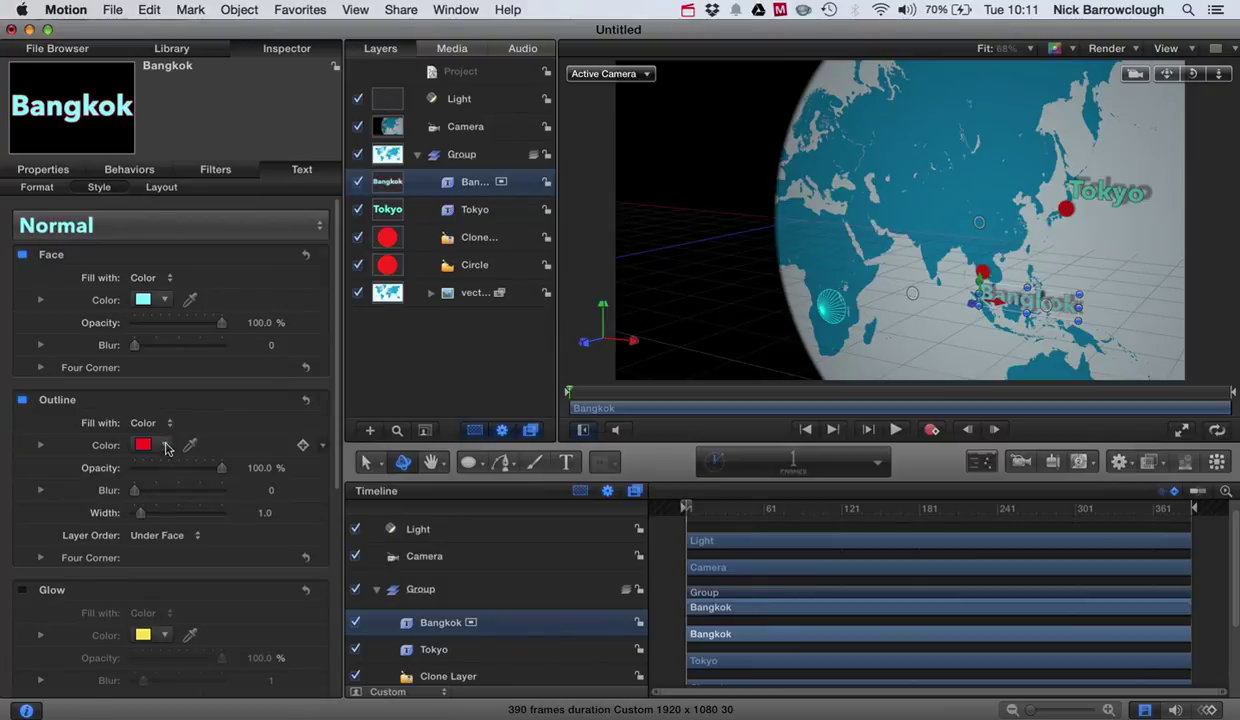
pyautogui.click(164, 444)
pyautogui.click(304, 628)
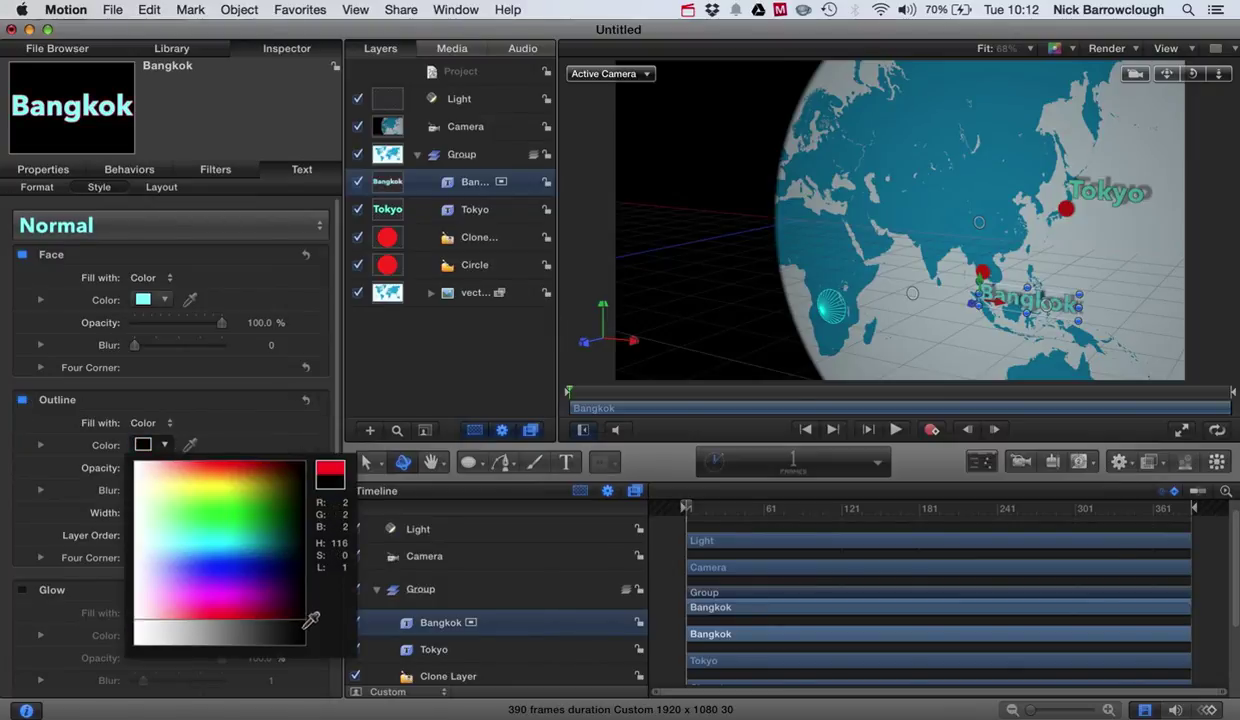
pyautogui.click(1138, 265)
pyautogui.click(1188, 268)
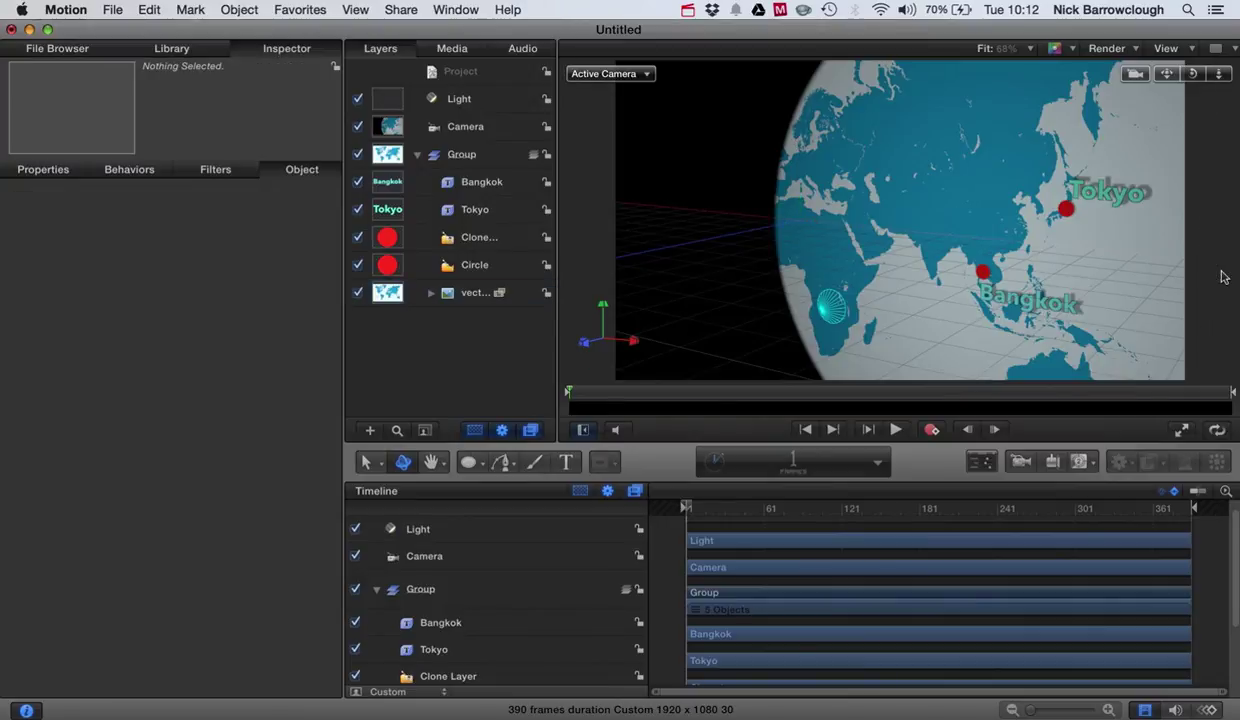
# - Enable a black outline on the Circle layer's red dots
pyautogui.click(1066, 212)
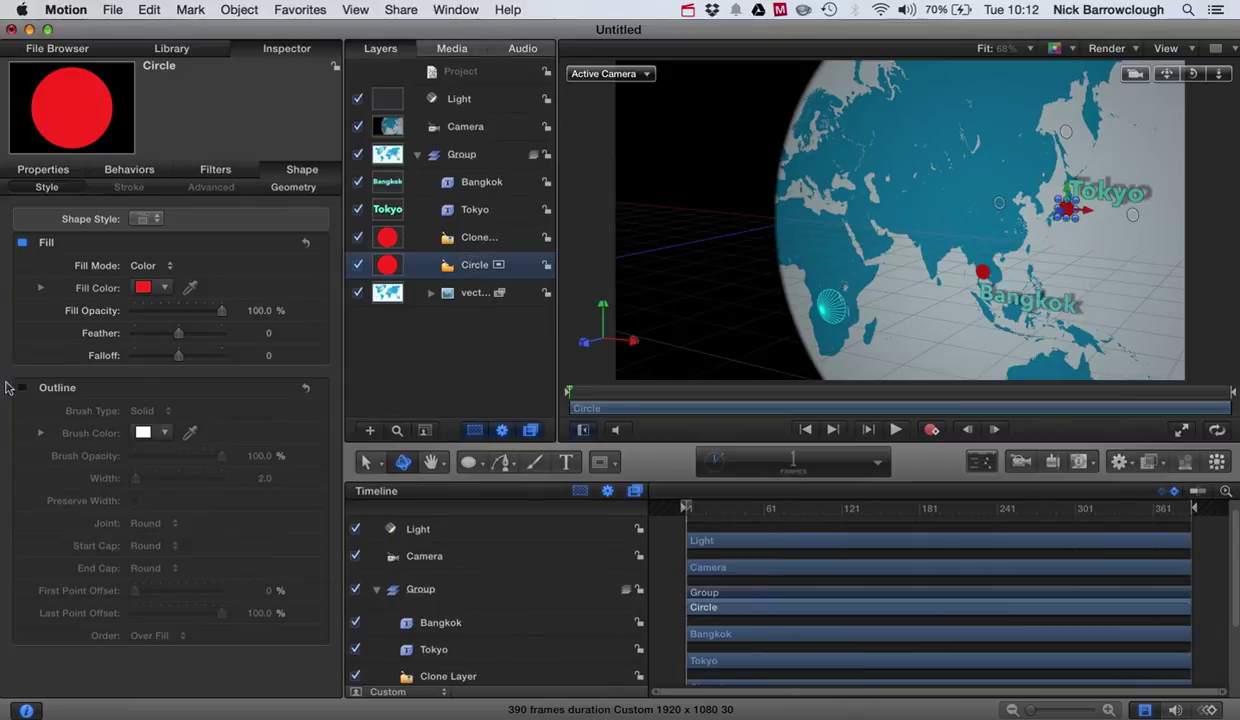
pyautogui.click(21, 387)
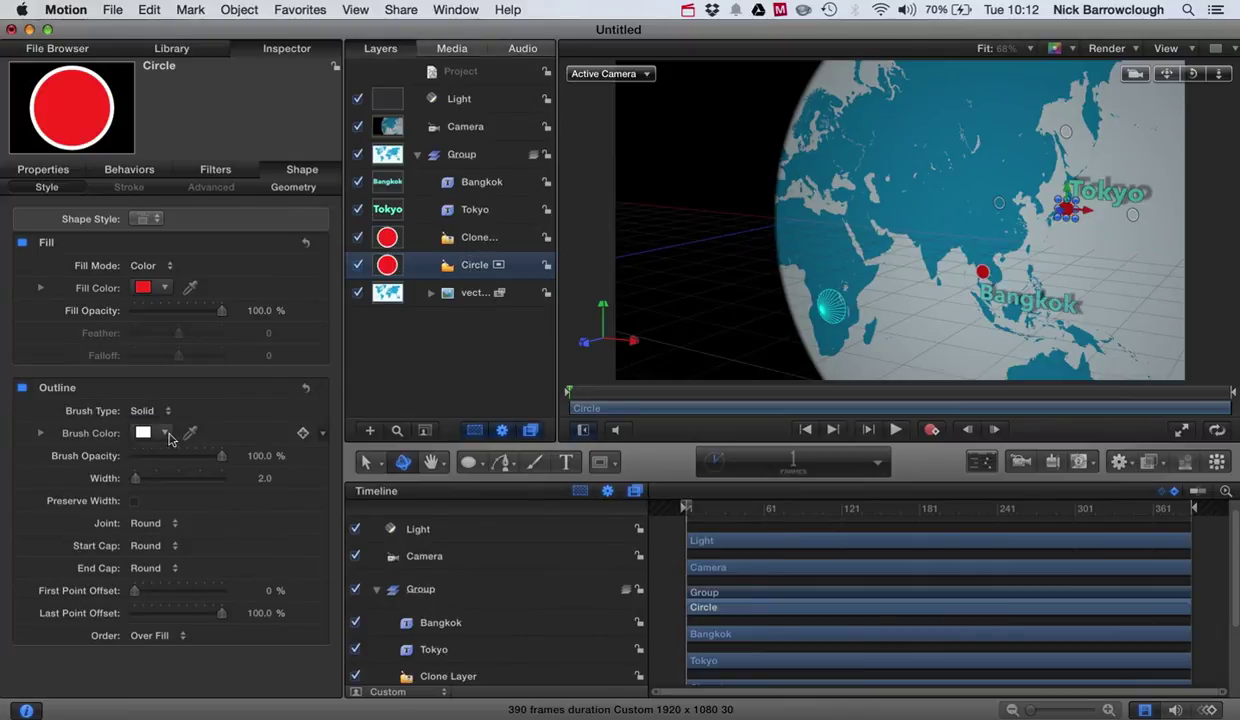
pyautogui.click(166, 434)
pyautogui.moveTo(262, 604); pyautogui.dragTo(311, 608)
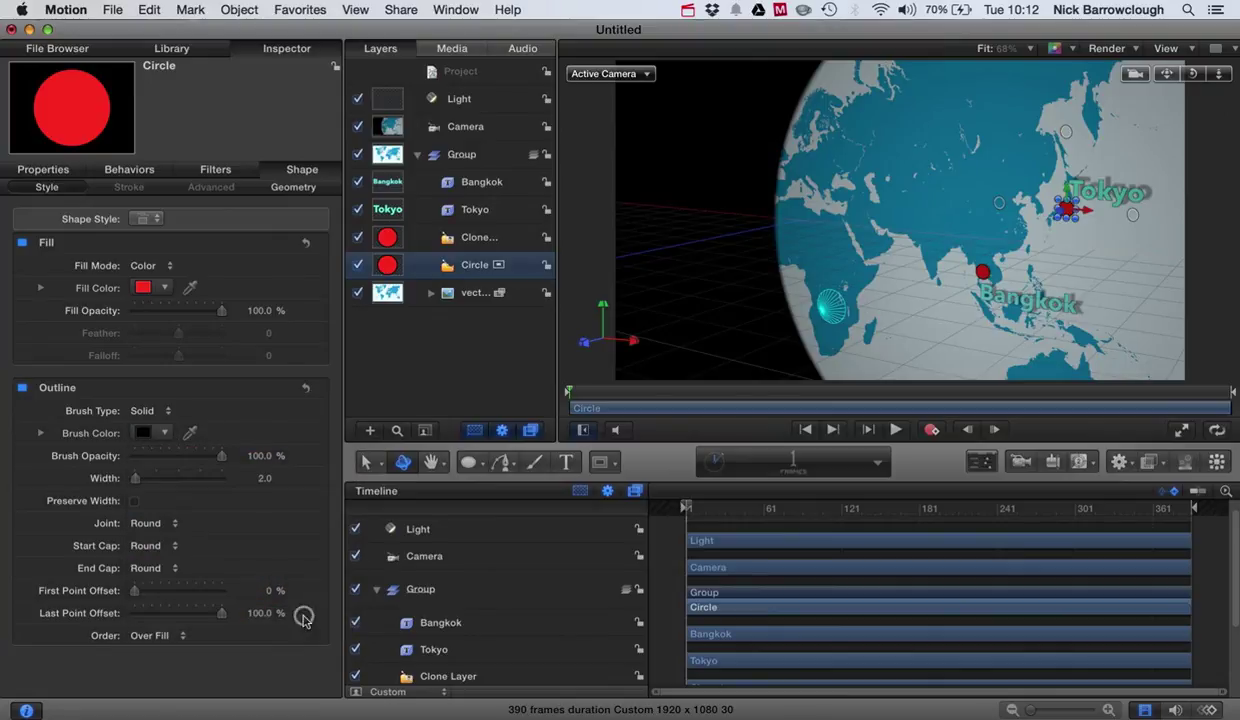
pyautogui.click(1138, 282)
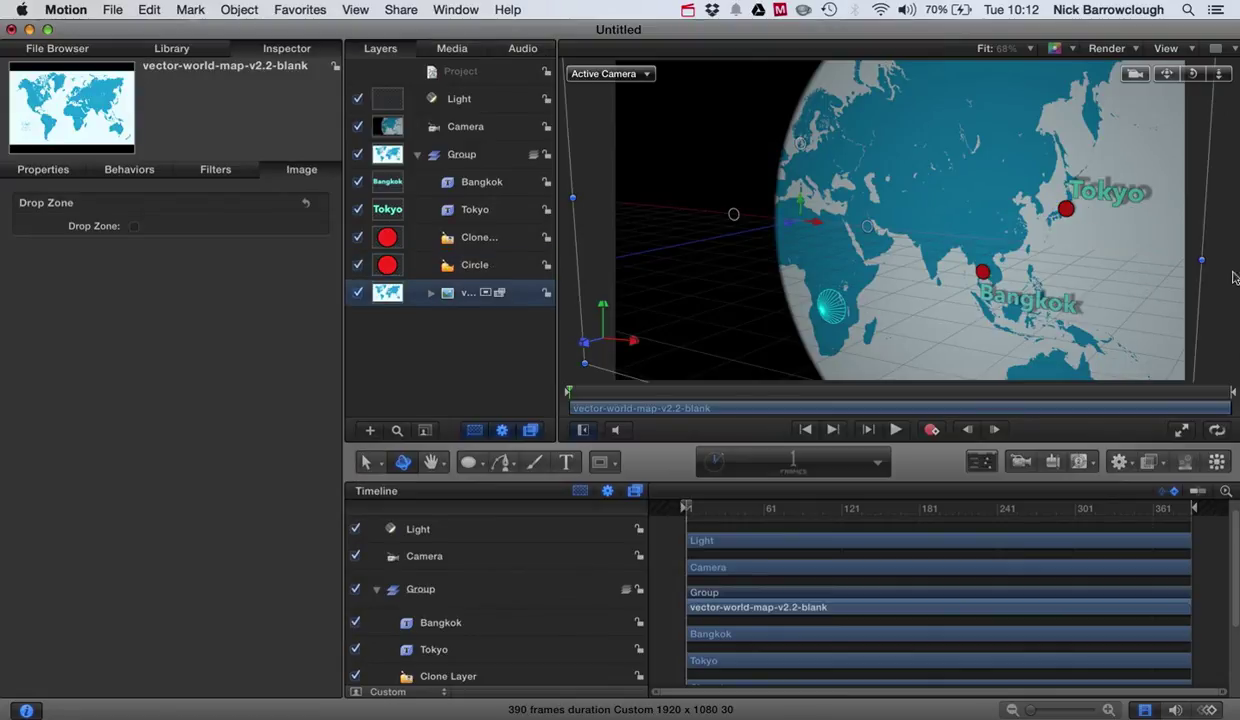
pyautogui.click(1190, 275)
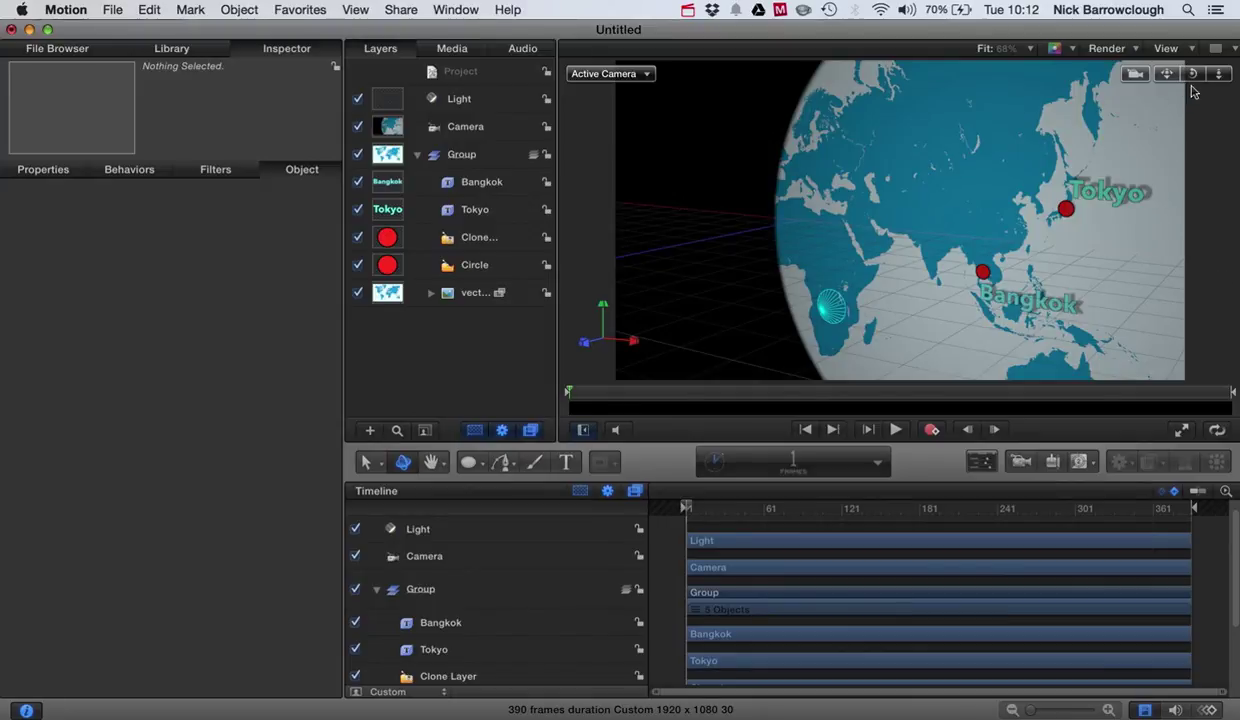
# - Set the spotlight to shadow softness 15, soft edge 21° and cone angle 24°
pyautogui.click(833, 318)
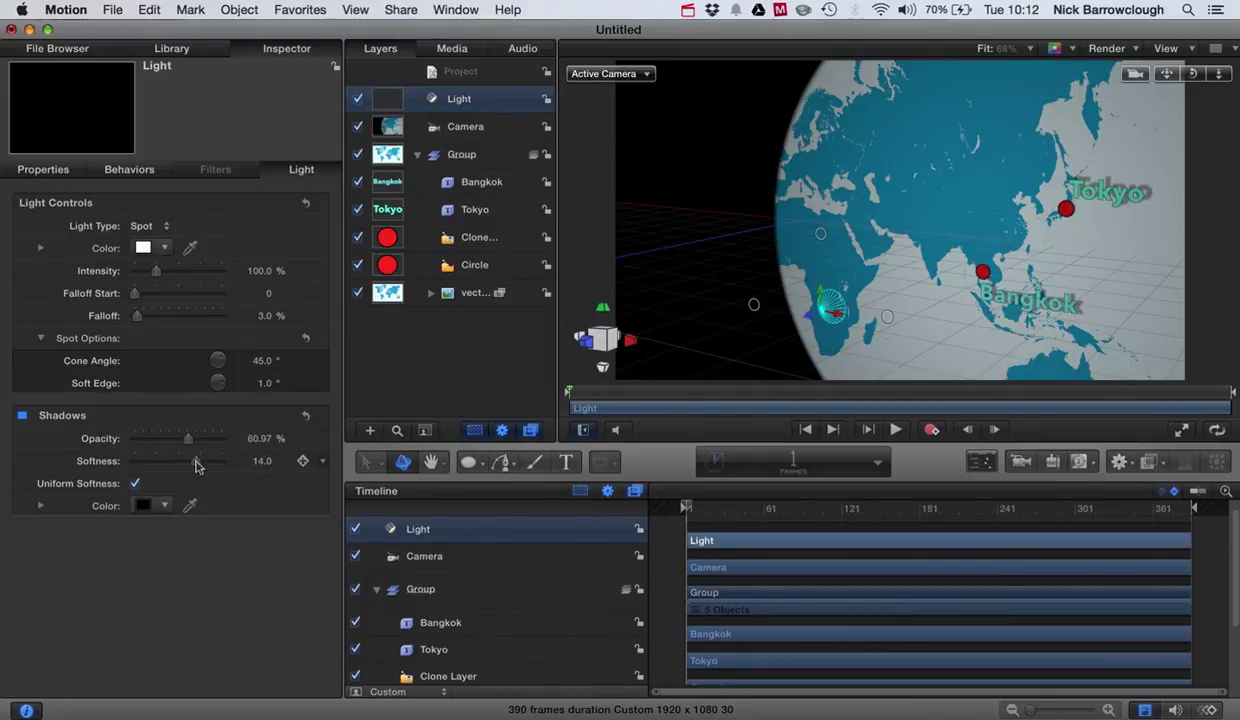
pyautogui.moveTo(197, 465)
pyautogui.mouseDown()
pyautogui.moveTo(157, 465)
pyautogui.moveTo(200, 465)
pyautogui.mouseUp()
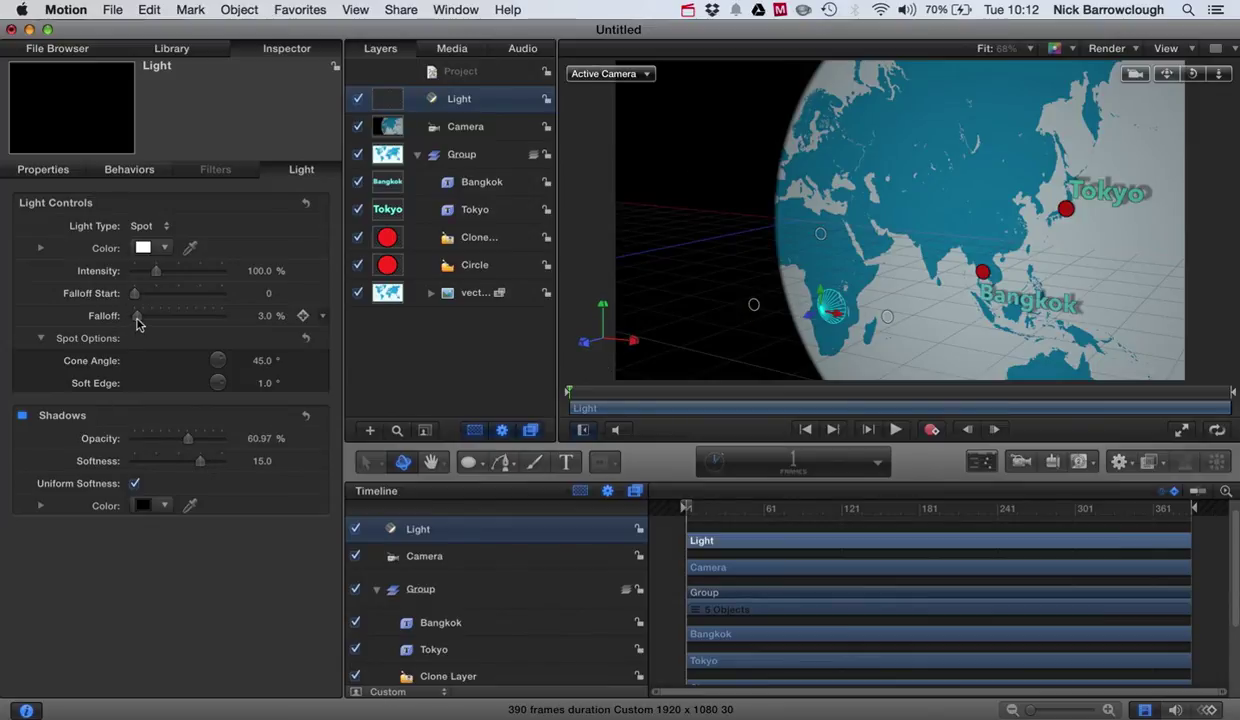
pyautogui.moveTo(221, 382); pyautogui.dragTo(221, 386)
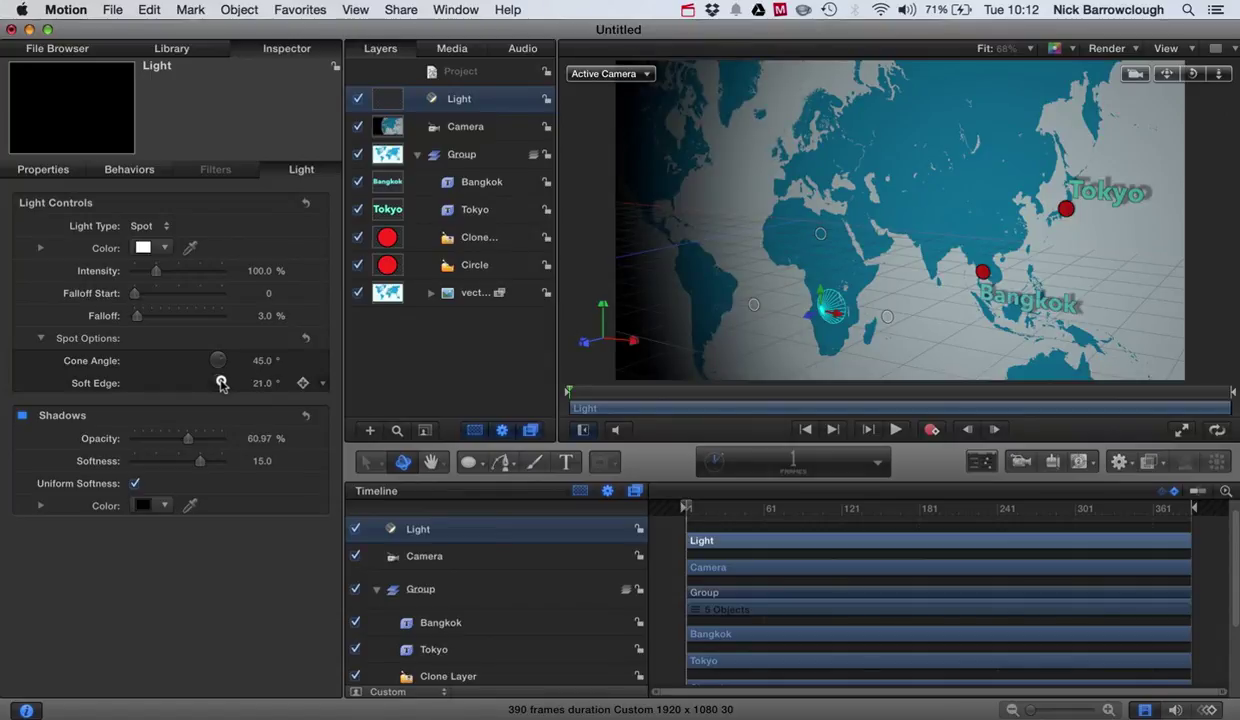
pyautogui.moveTo(218, 360); pyautogui.dragTo(223, 361)
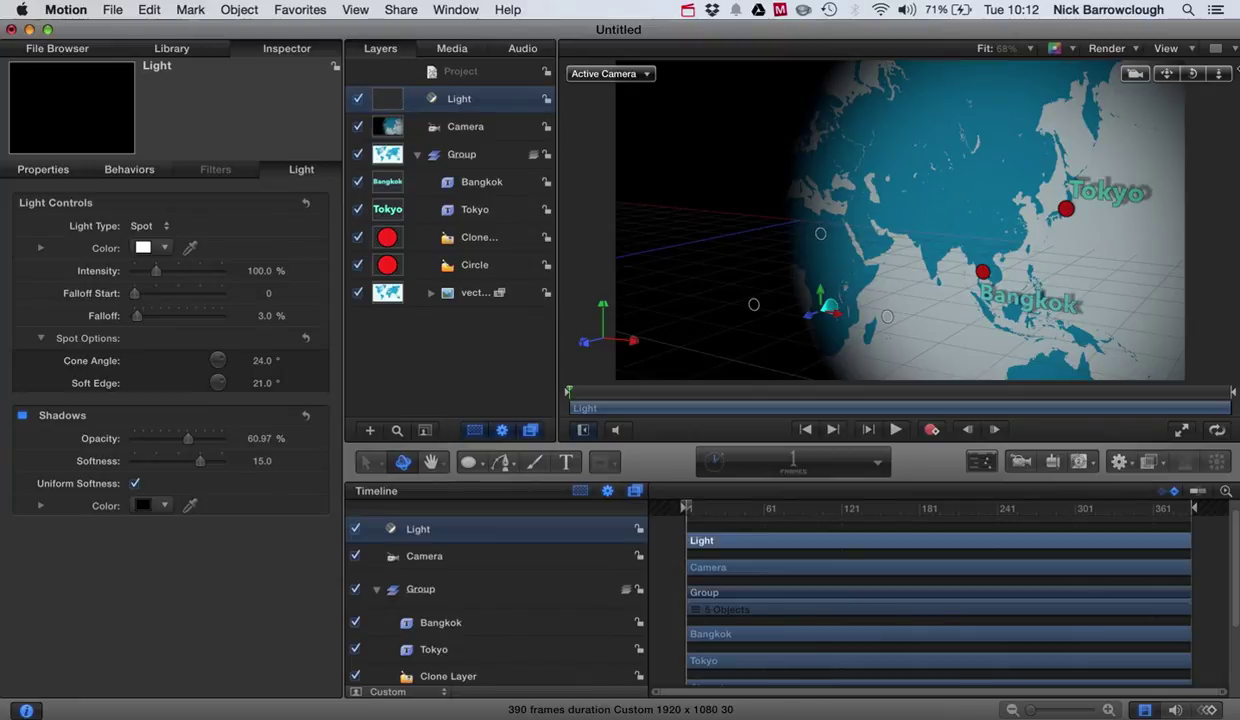
pyautogui.moveTo(1193, 80); pyautogui.dragTo(1167, 78)
# - Select the world map layer, then deselect everything to preview the final Tokyo and Bangkok shot
pyautogui.click(1170, 158)
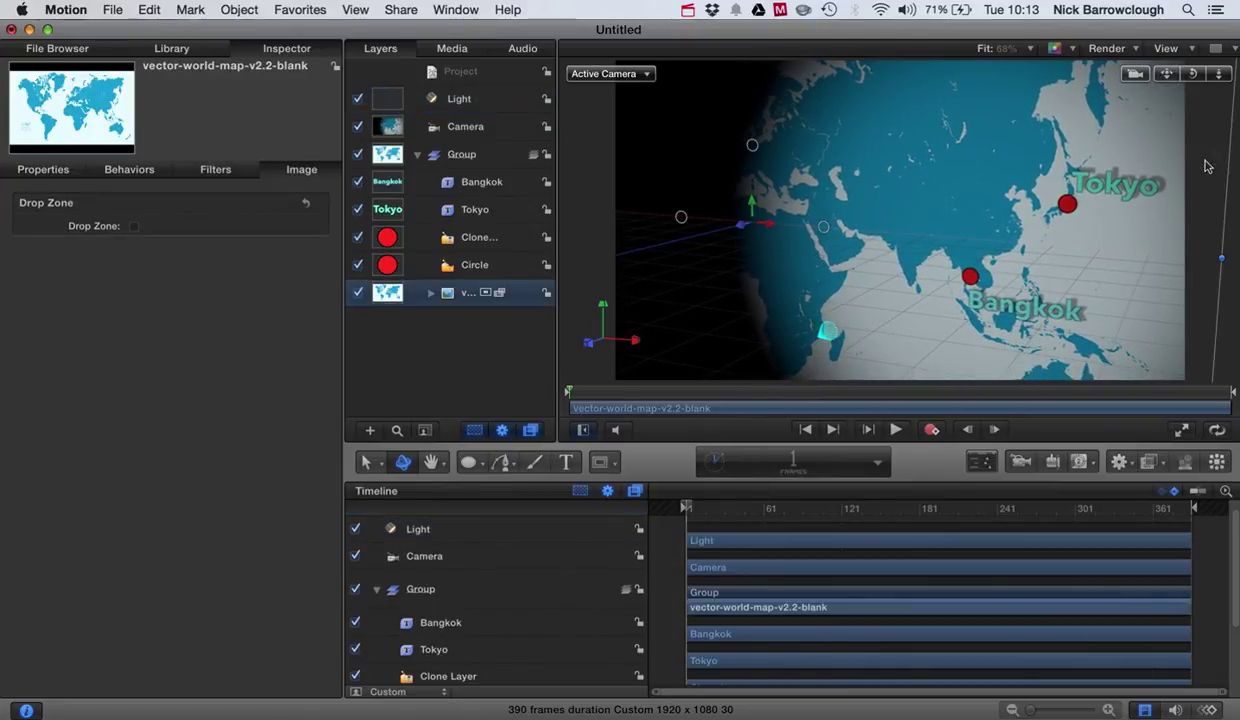
pyautogui.click(1228, 290)
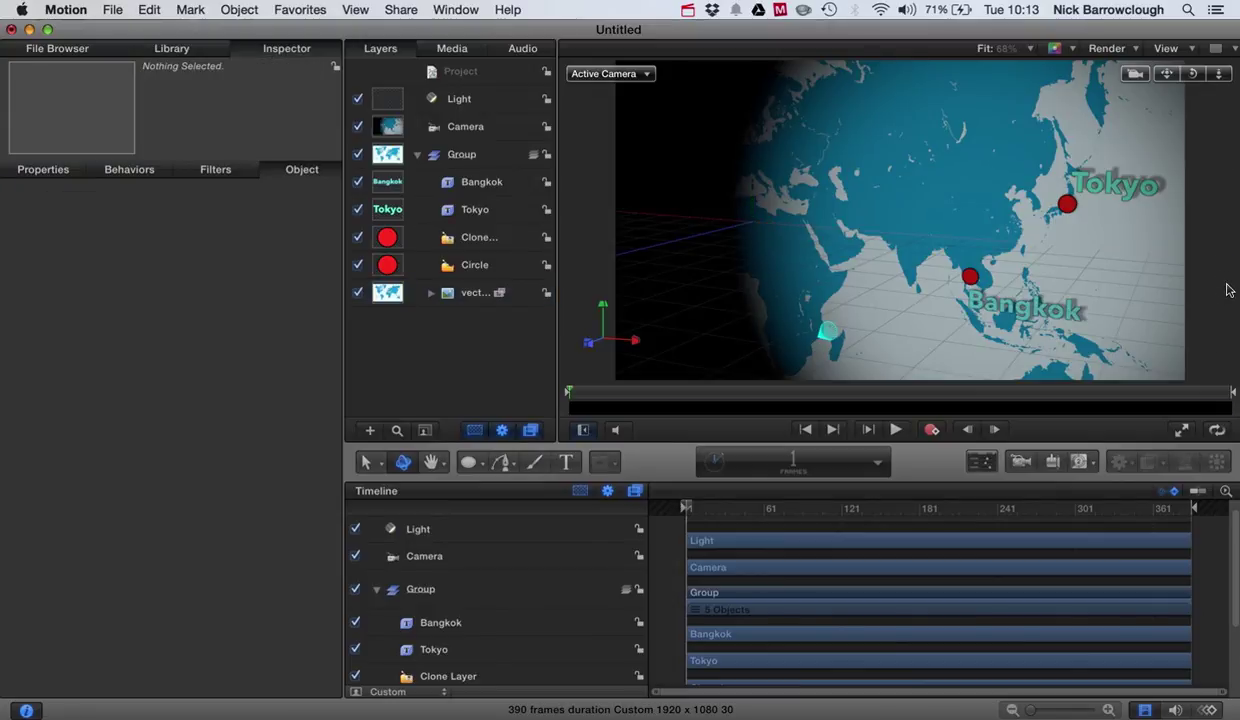